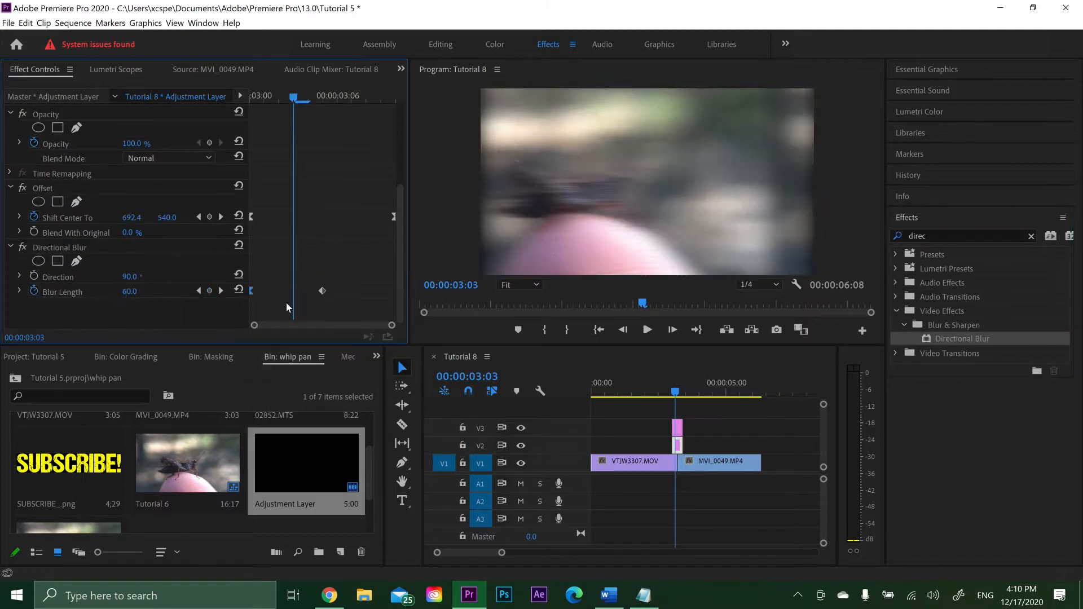
- Apply Lens Distortion to the adjustment layer on V3, enable keyframing for its Curvature and advance the playhead three frames
drag(961, 339, 678, 429)
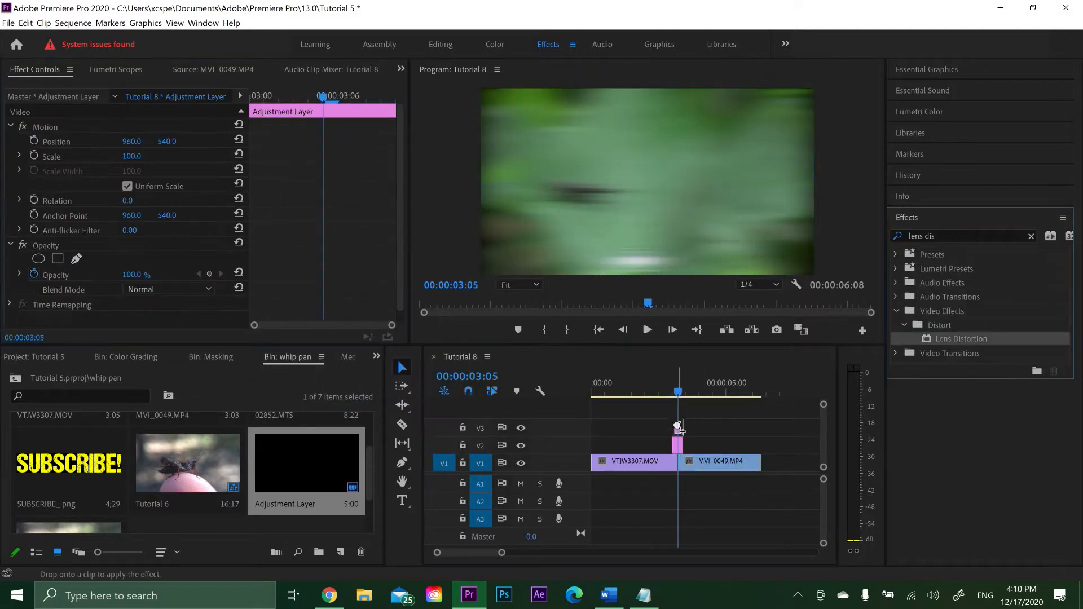
click(34, 213)
click(673, 330)
click(673, 330)
click(673, 330)
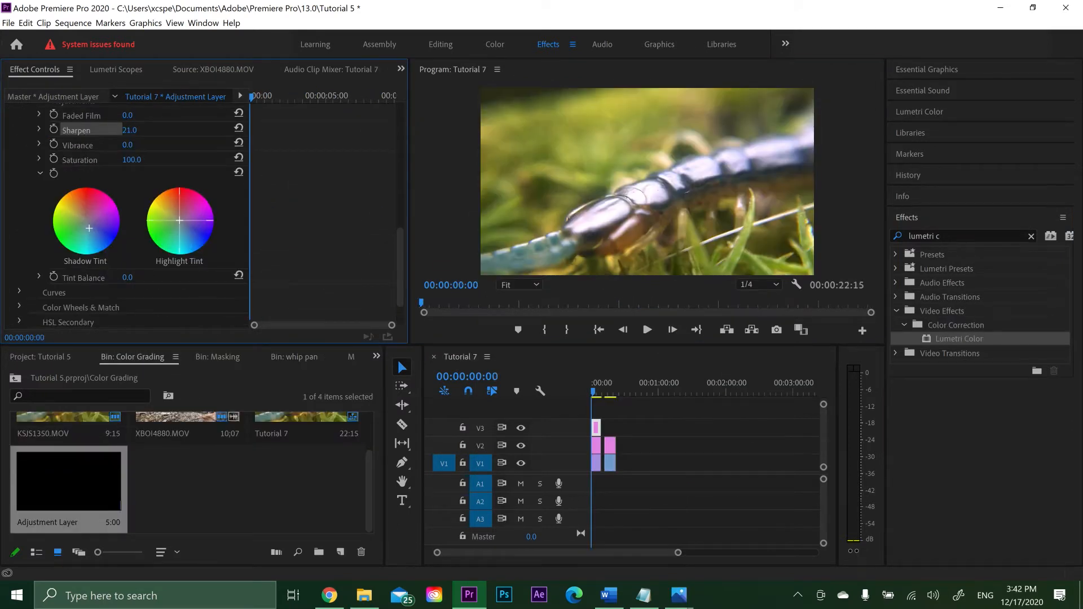
drag(179, 220, 179, 219)
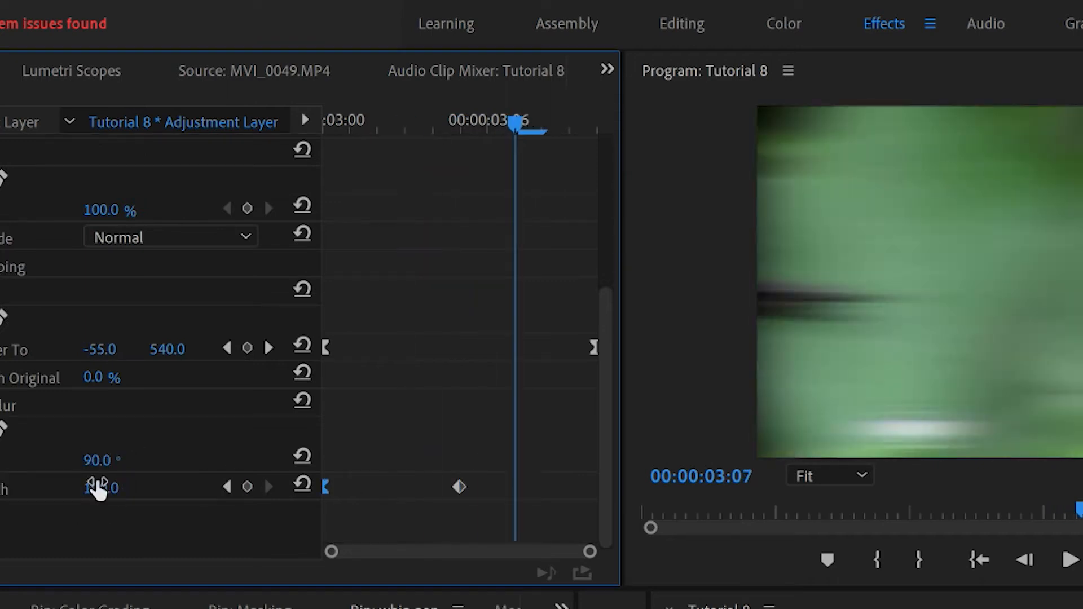
right_click(457, 486)
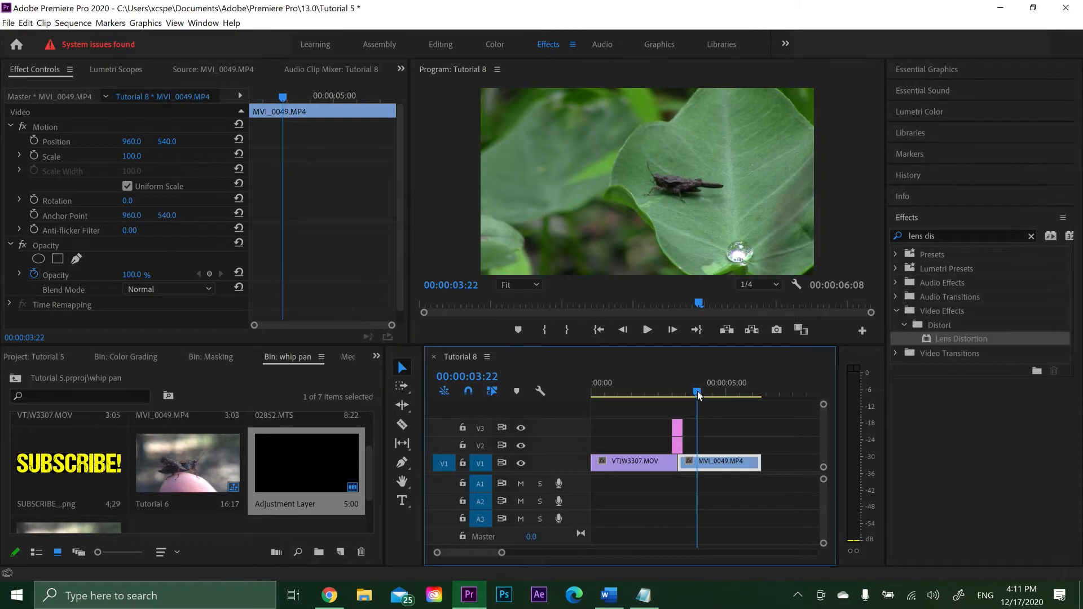
- Save the V2 adjustment layer's Offset and Directional Blur effects together as a preset named Tutorial Whip Pan
drag(399, 167, 398, 273)
click(12, 249)
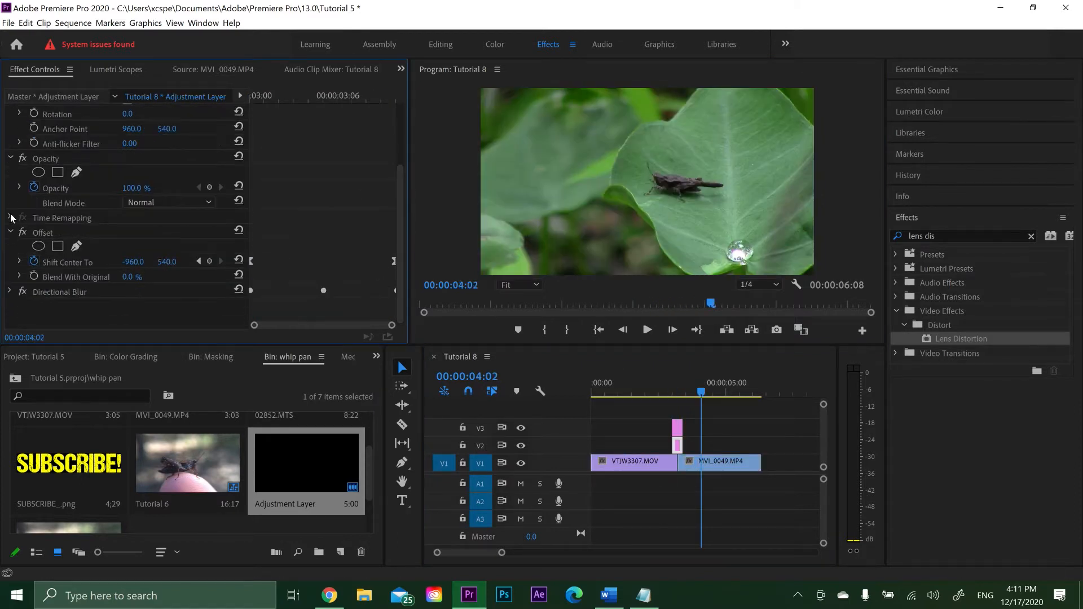
click(9, 232)
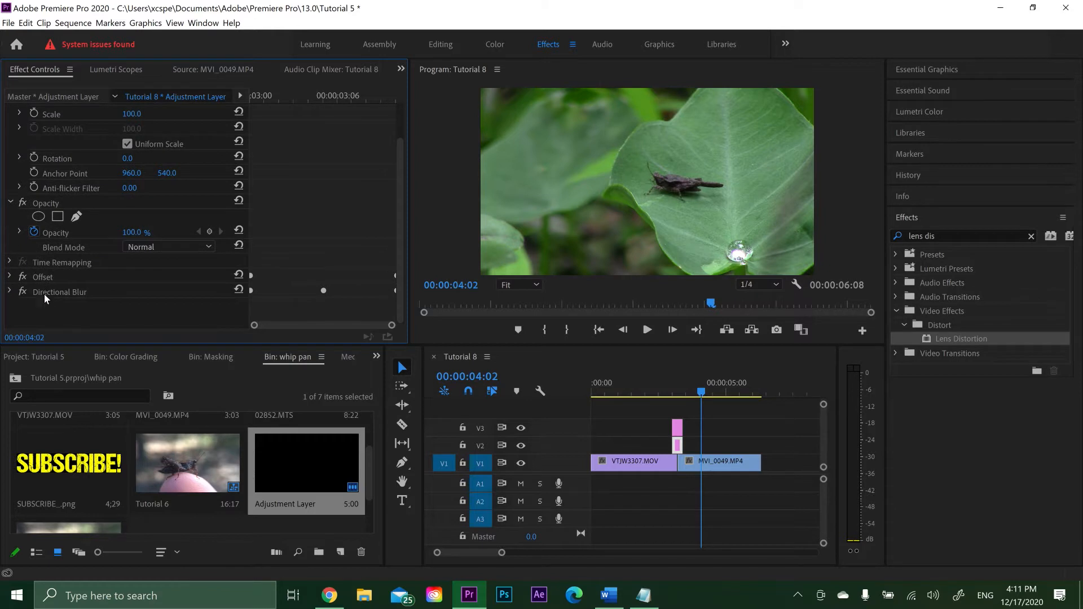
click(36, 276)
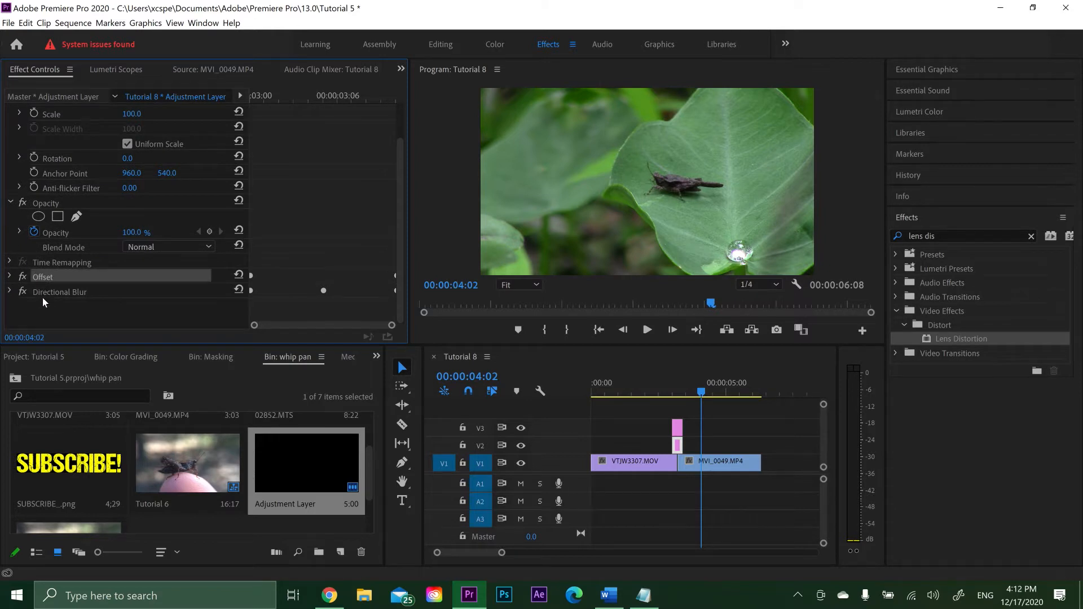
ctrl+click(39, 290)
right_click(39, 290)
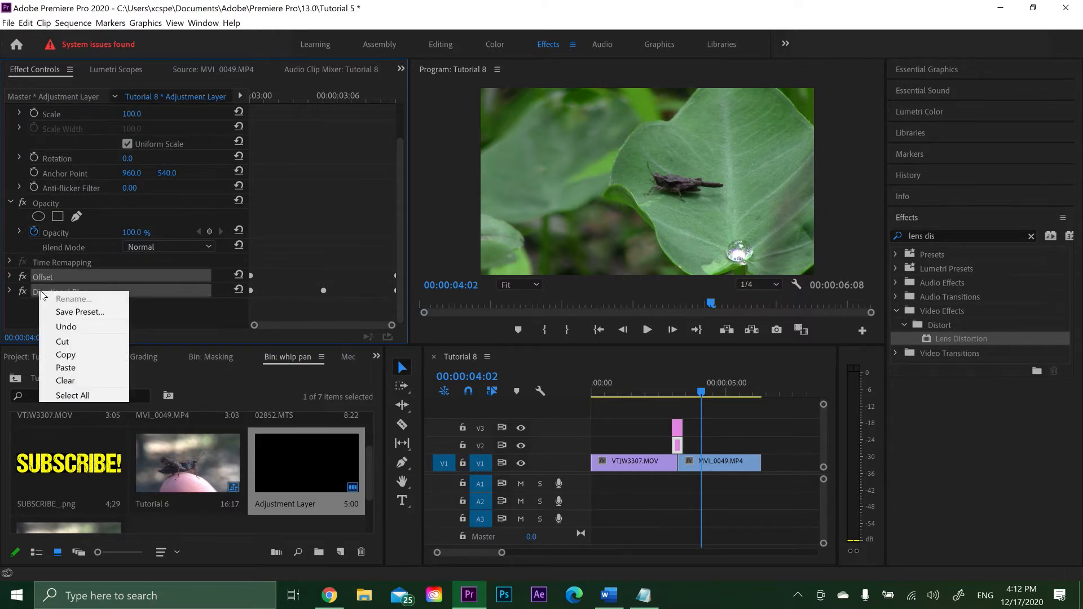
click(76, 312)
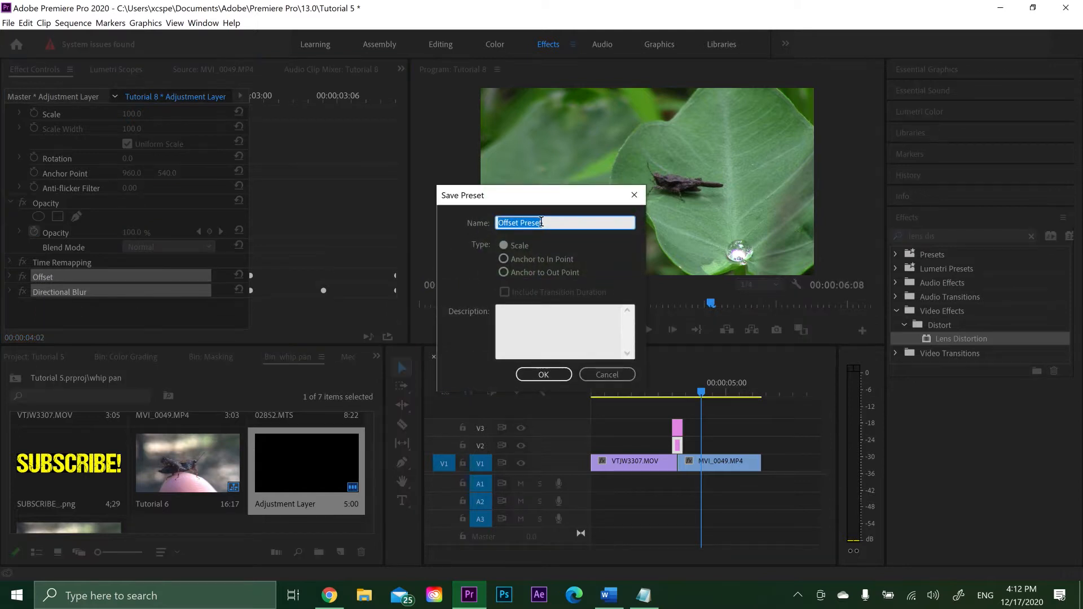
text(Tutorial Whip Pan)
click(564, 307)
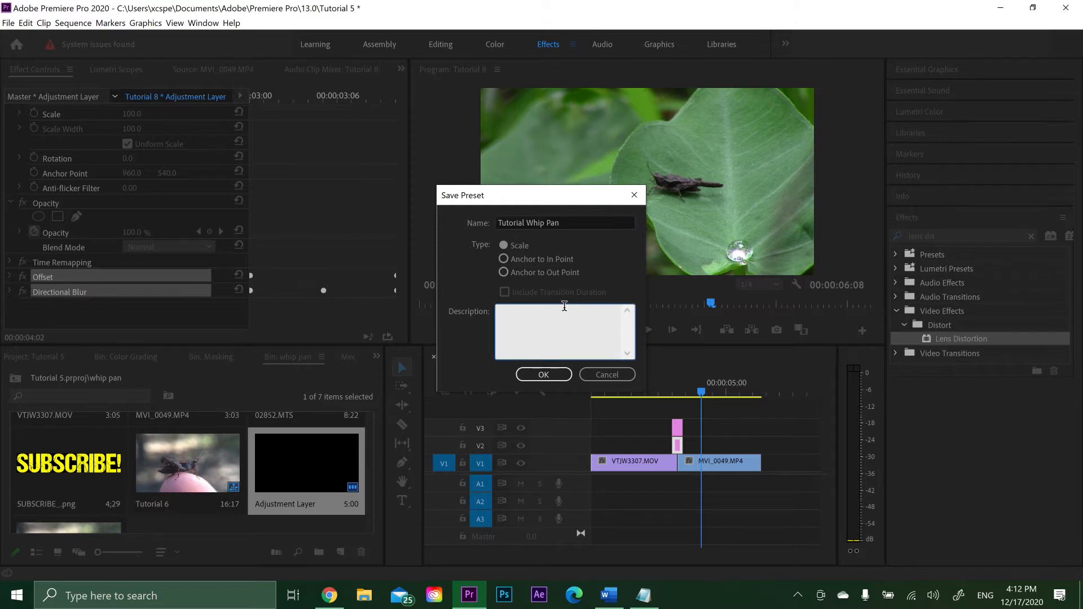
click(542, 374)
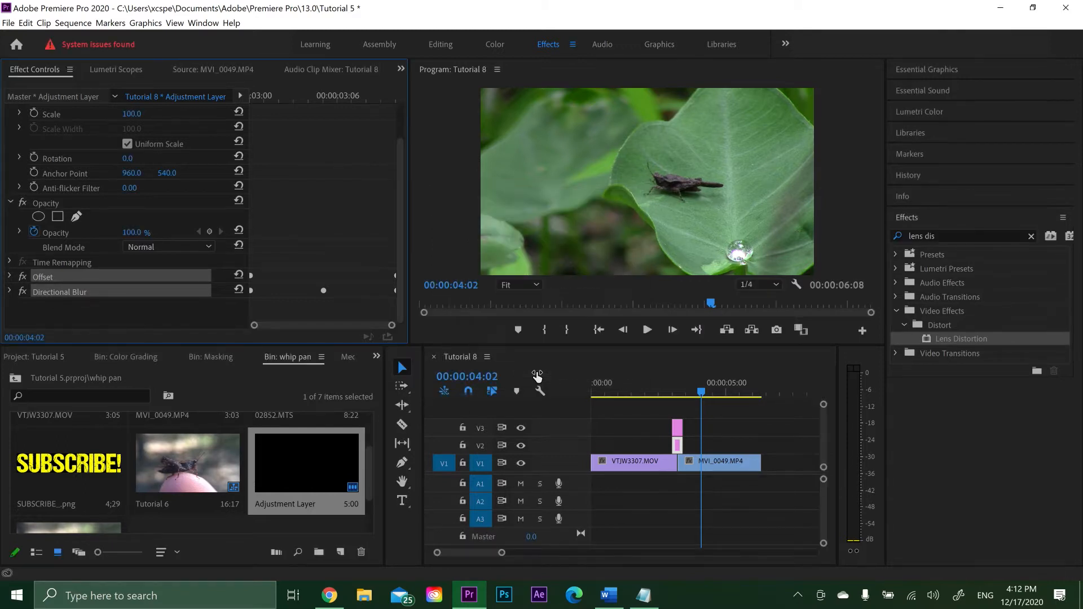
- Find the Tutorial Whip Pan preset in the unfiltered presets, and examine the Lens Distortion keyframes of the V3 adjustment layer
click(894, 254)
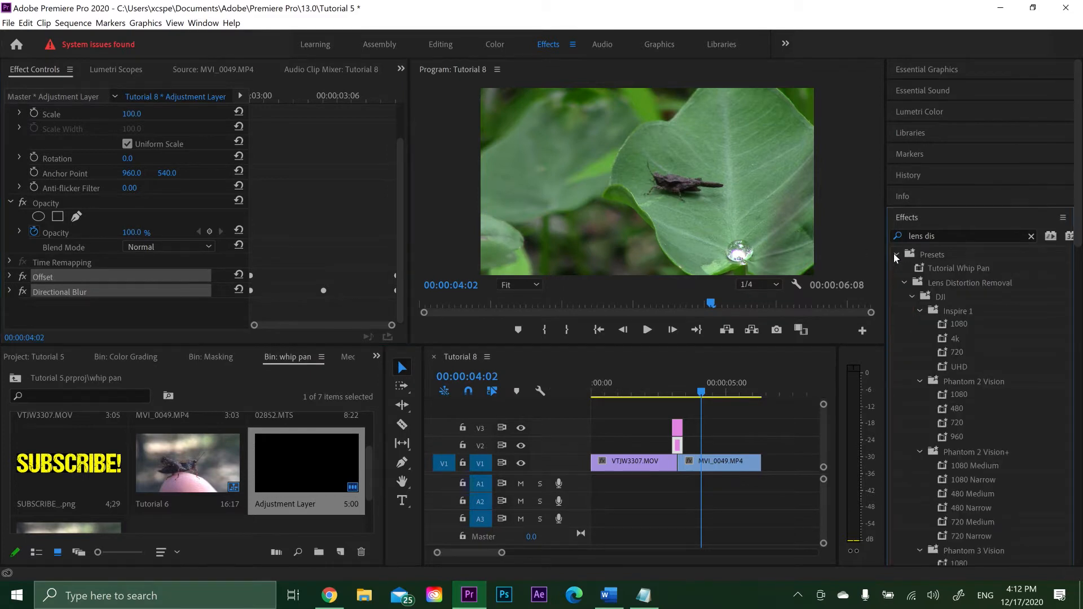
click(1032, 237)
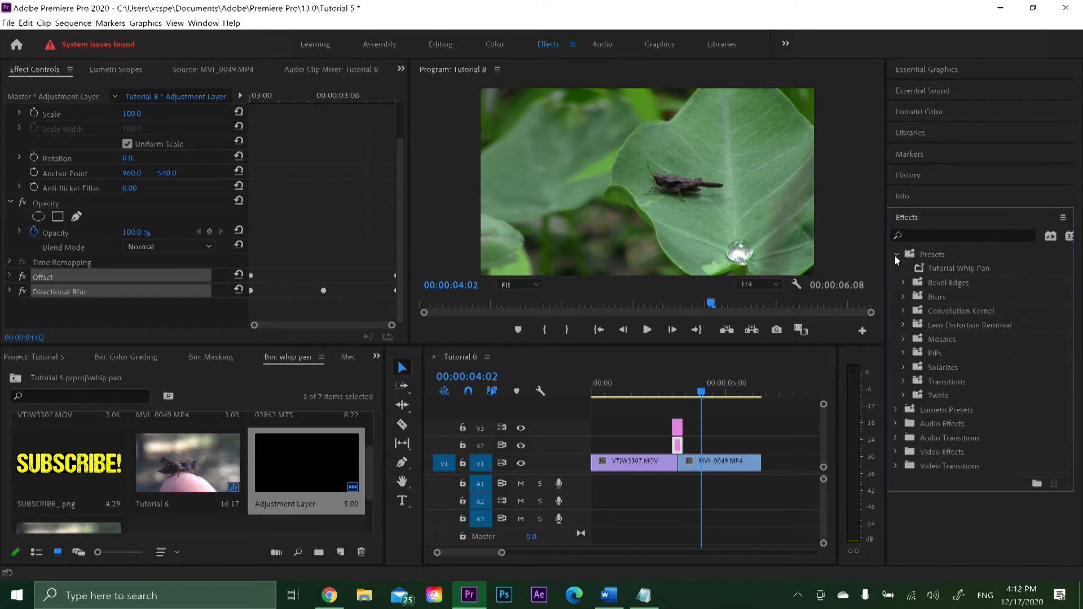
click(947, 270)
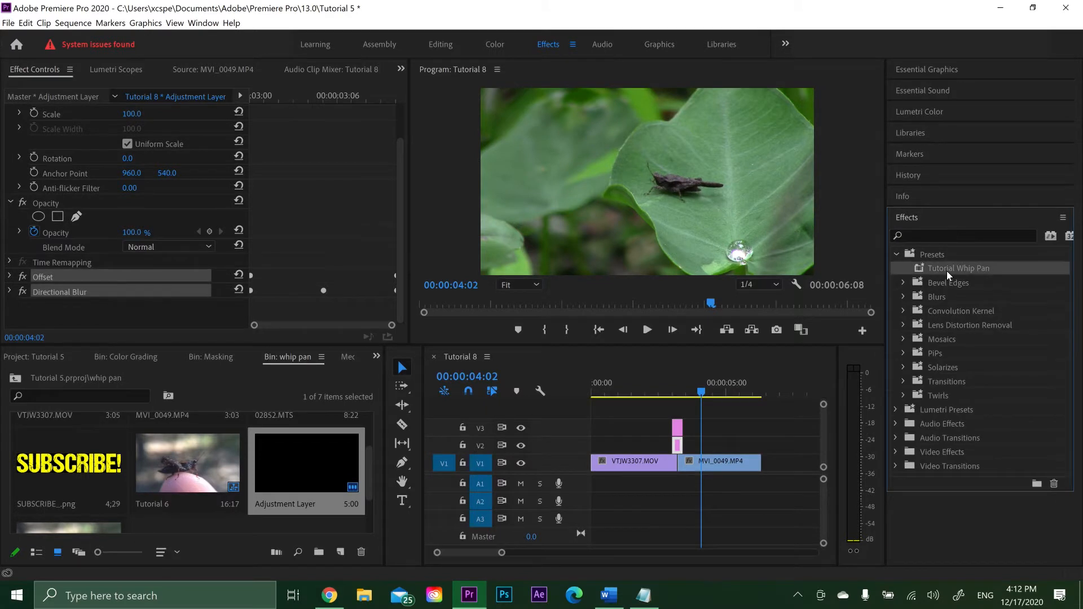
click(677, 428)
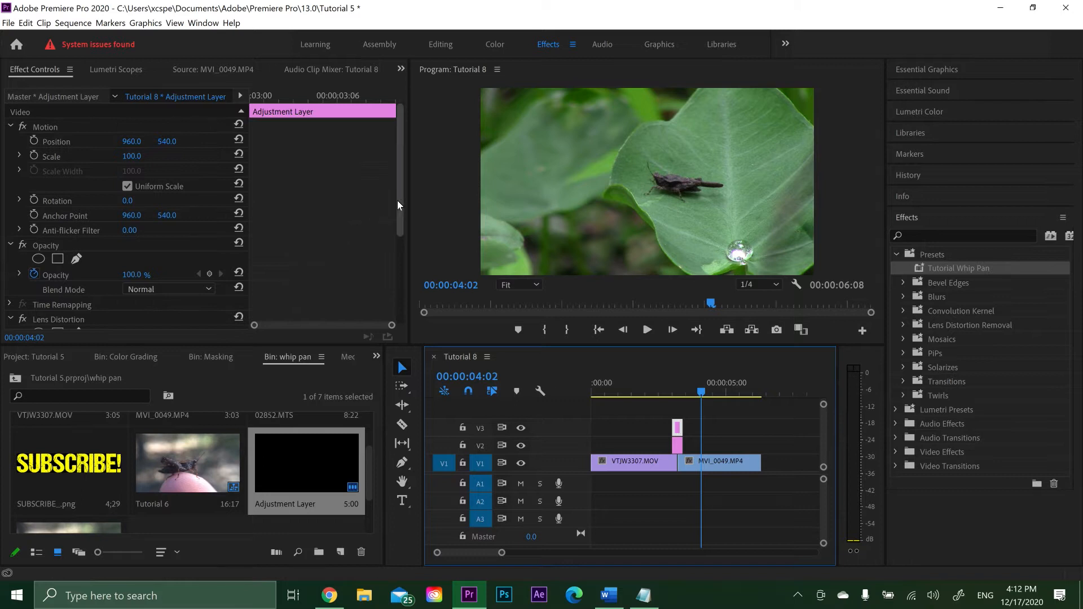
drag(400, 199, 414, 304)
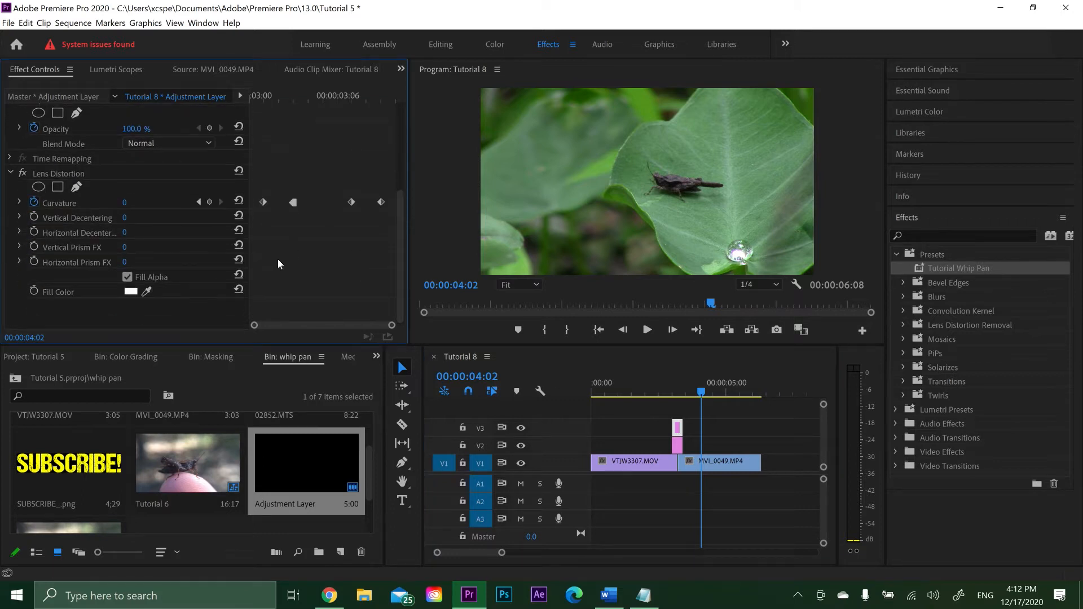
- Export the Whip Pan Distorion preset from the Transitions presets as a filter preset file named Whip Pan Transition Pr
right_click(940, 400)
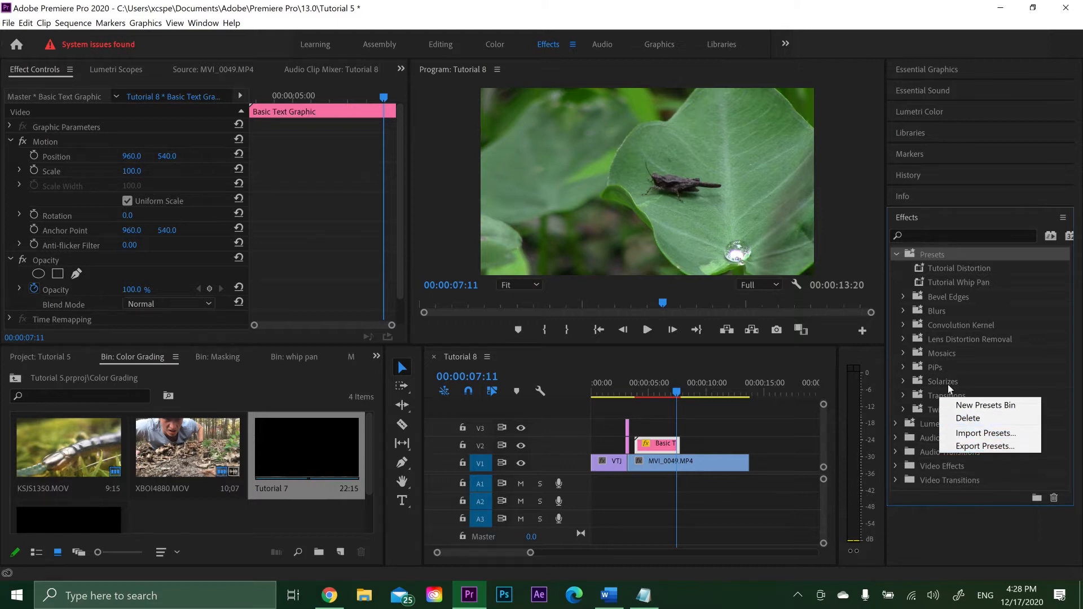
double_click(921, 396)
right_click(952, 408)
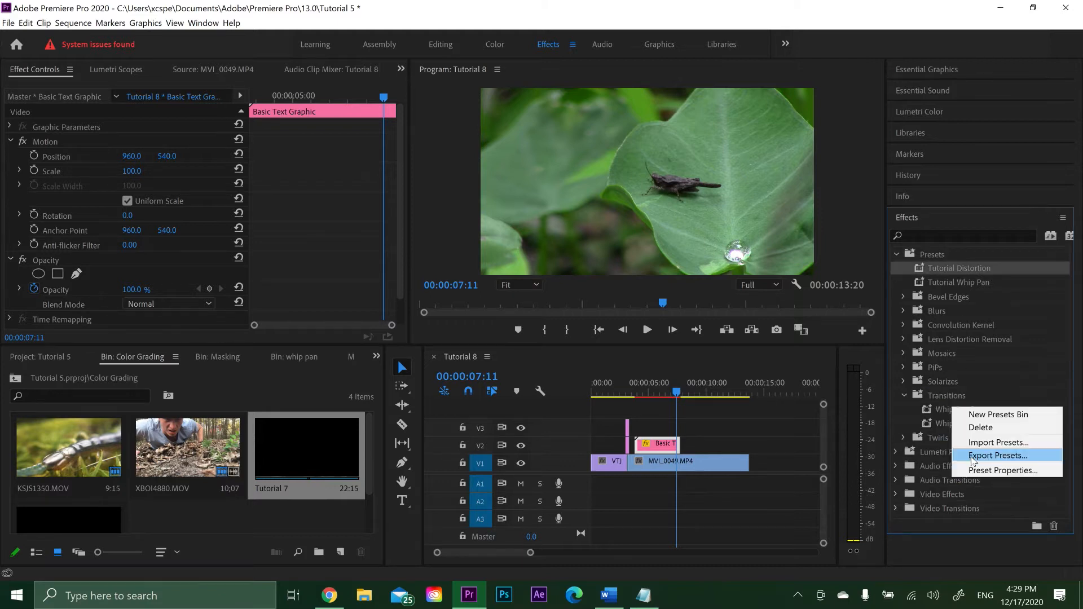
click(972, 455)
text(Whip Pan Tra)
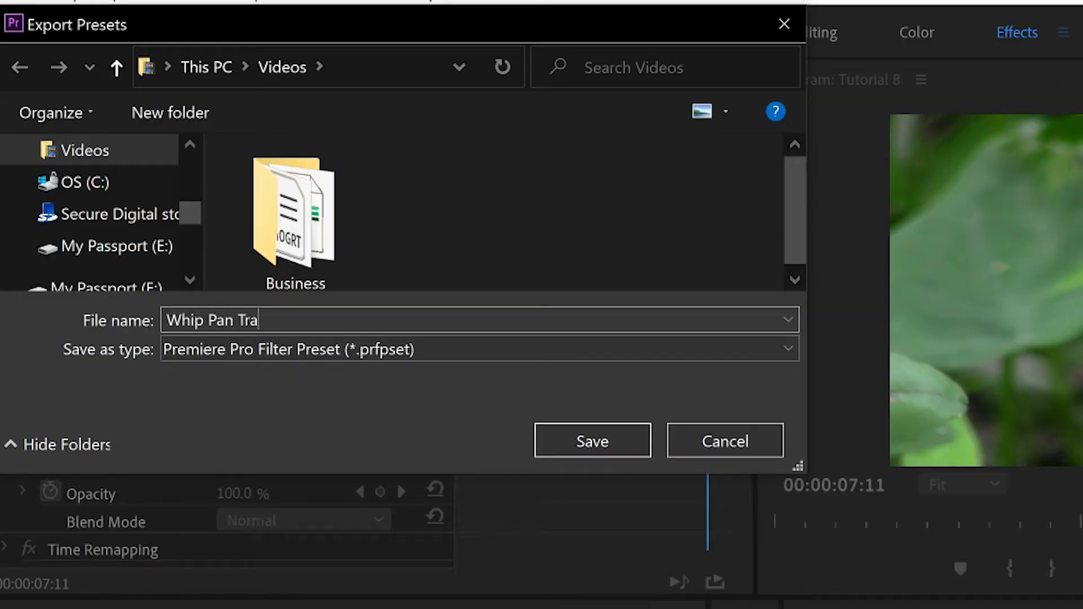
text(nsition Pr)
click(570, 435)
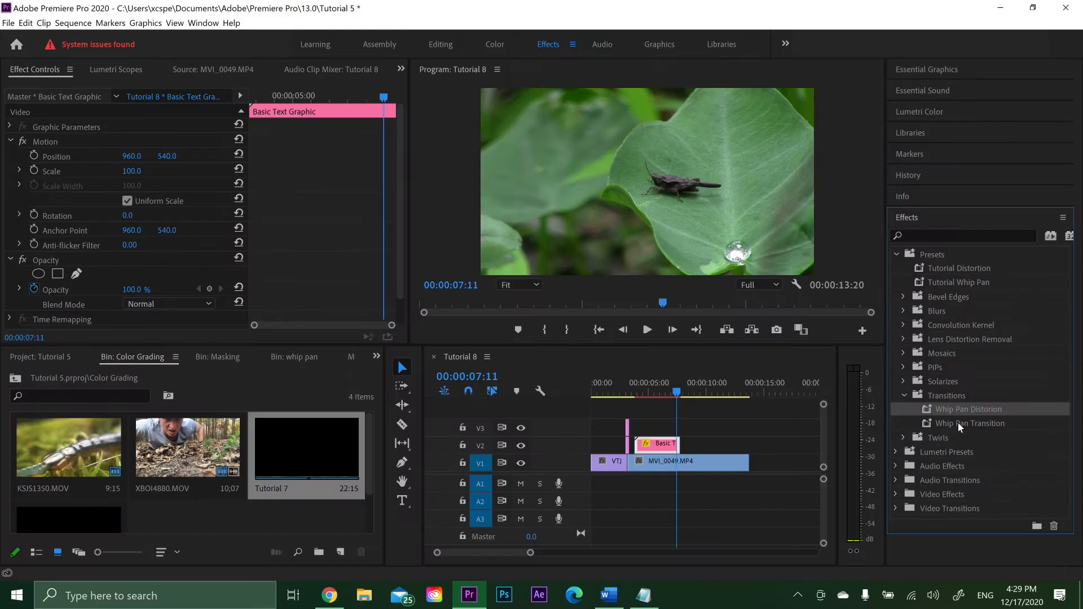
right_click(958, 424)
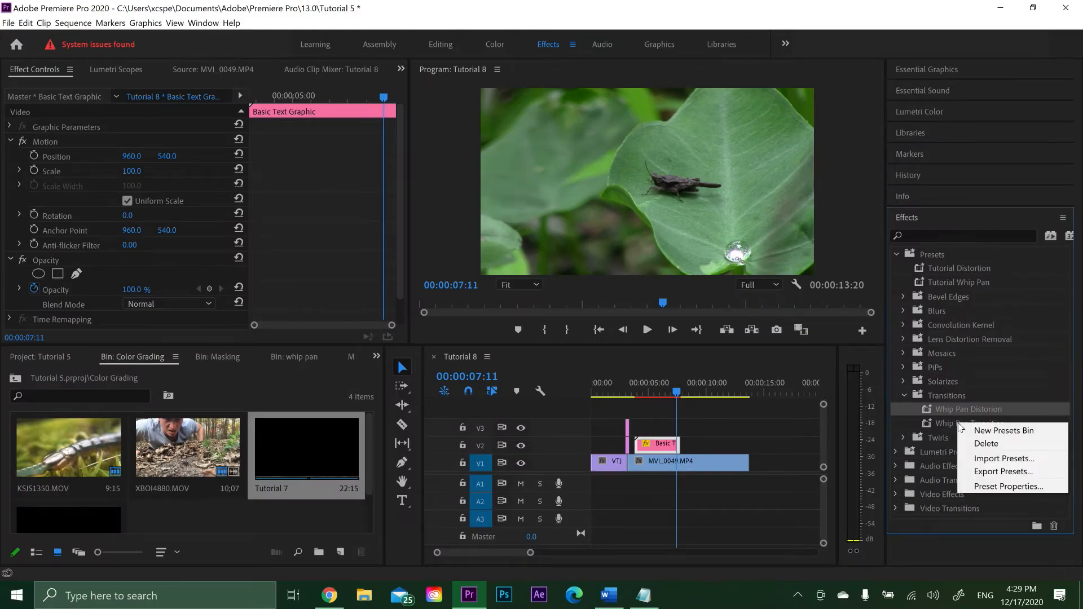
click(948, 420)
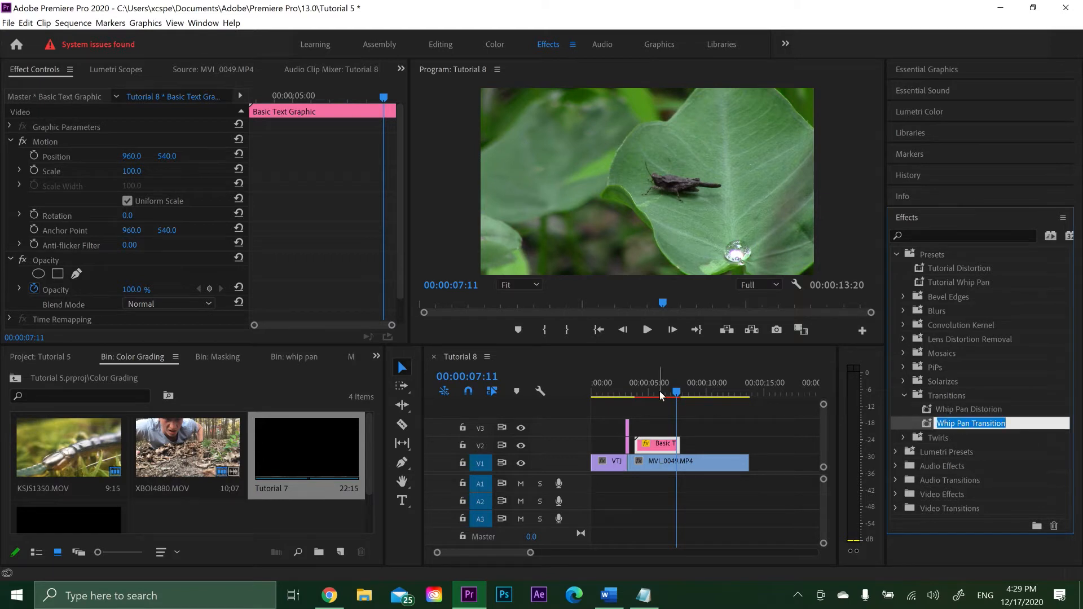
click(365, 596)
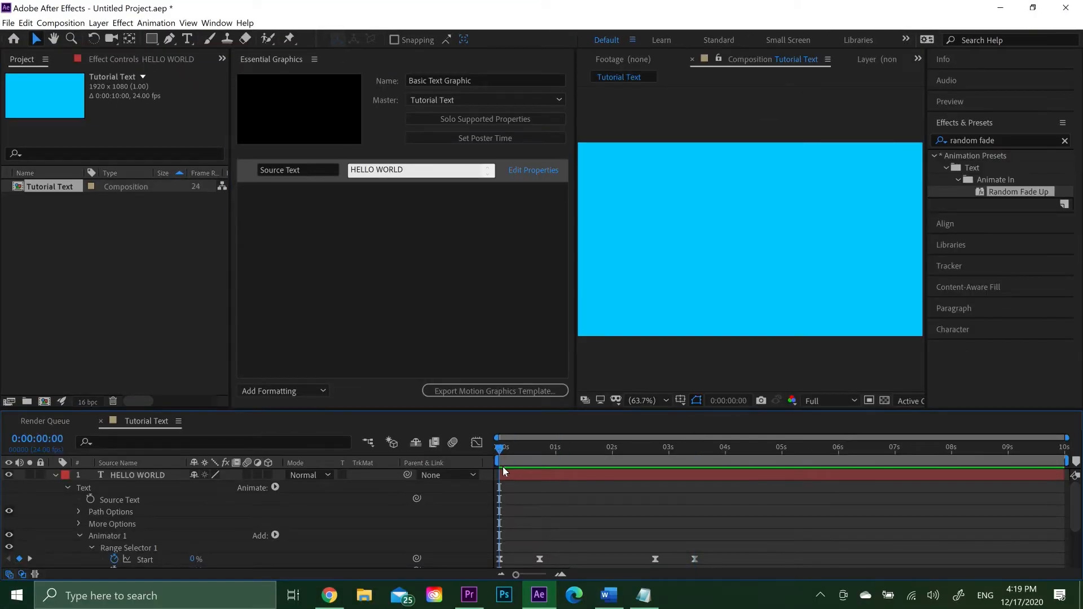
- Preview the HELLO WORLD text animation of the Tutorial Text composition in After Effects
key(space)
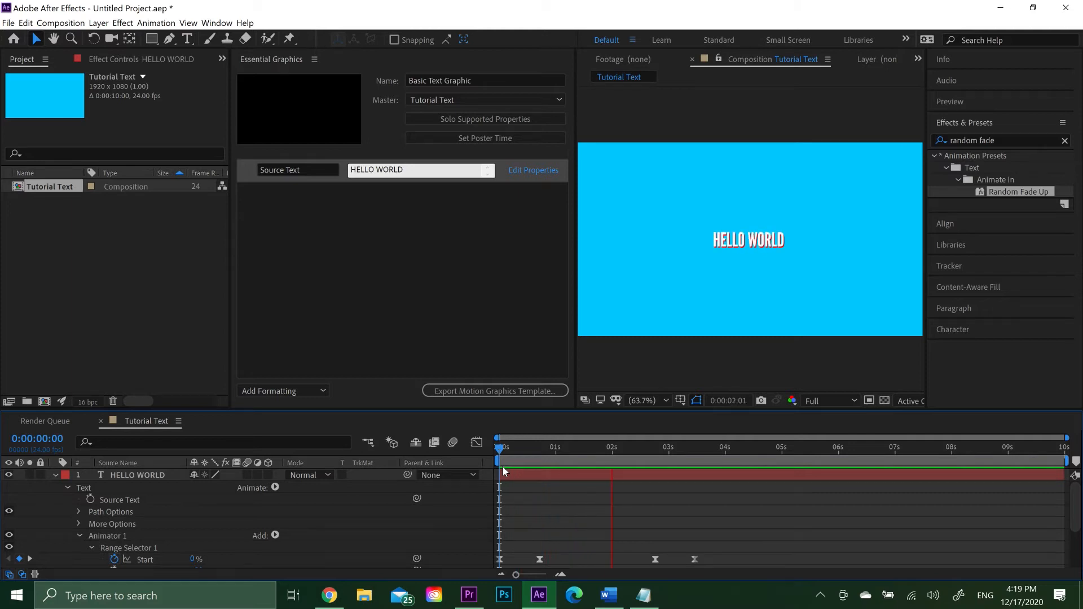
key(space)
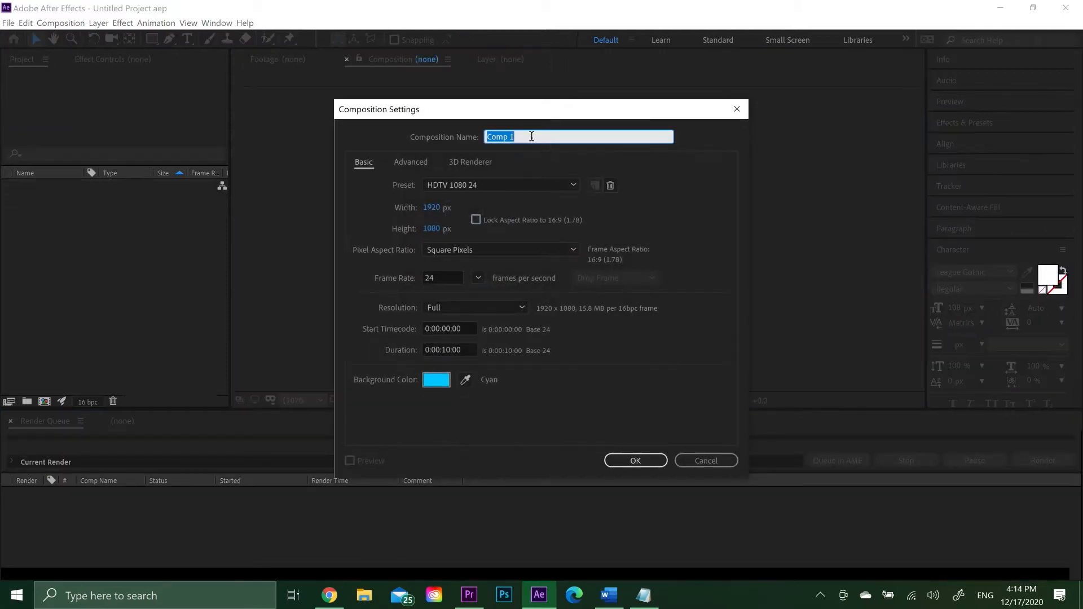
- Name the new composition Tutorial Text and create it with the given settings
text(Tutorial Text)
key(Return)
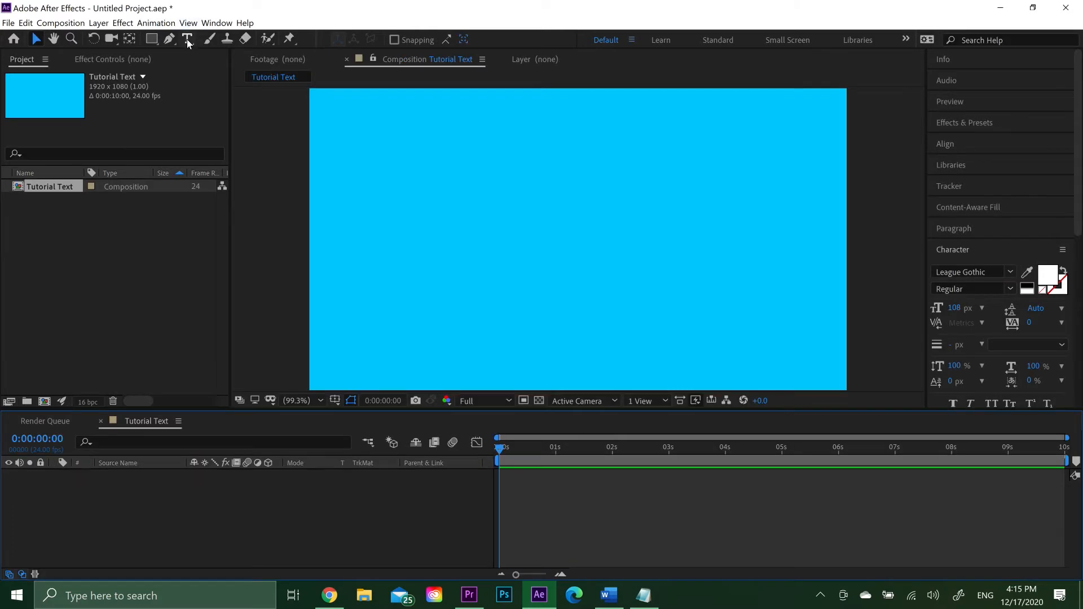
- Add a text layer reading INSERT TEXT HERE to the Tutorial Text composition
click(187, 39)
click(479, 231)
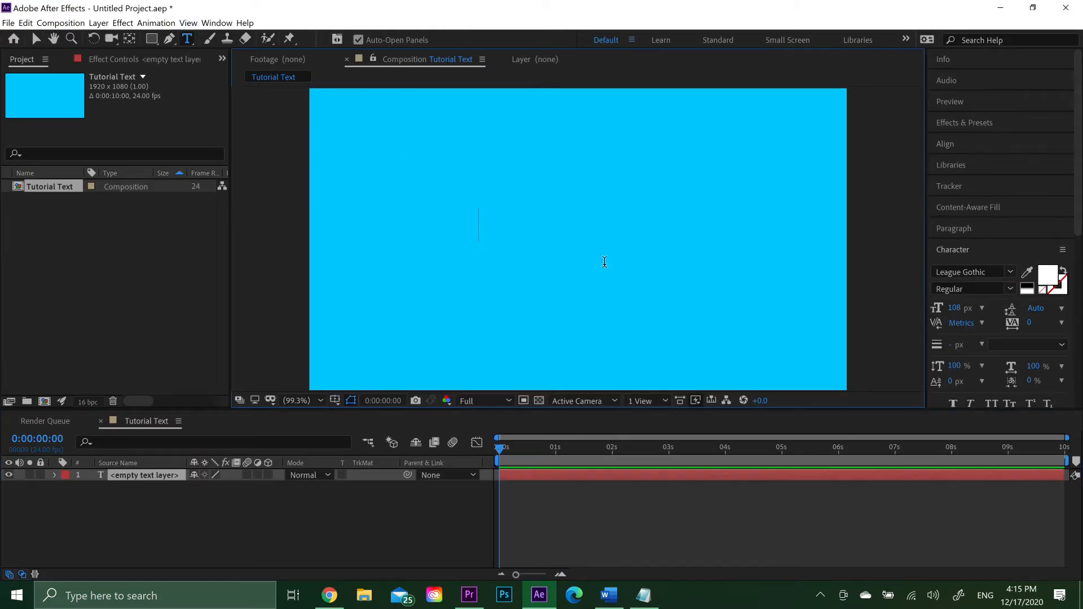
text(INS)
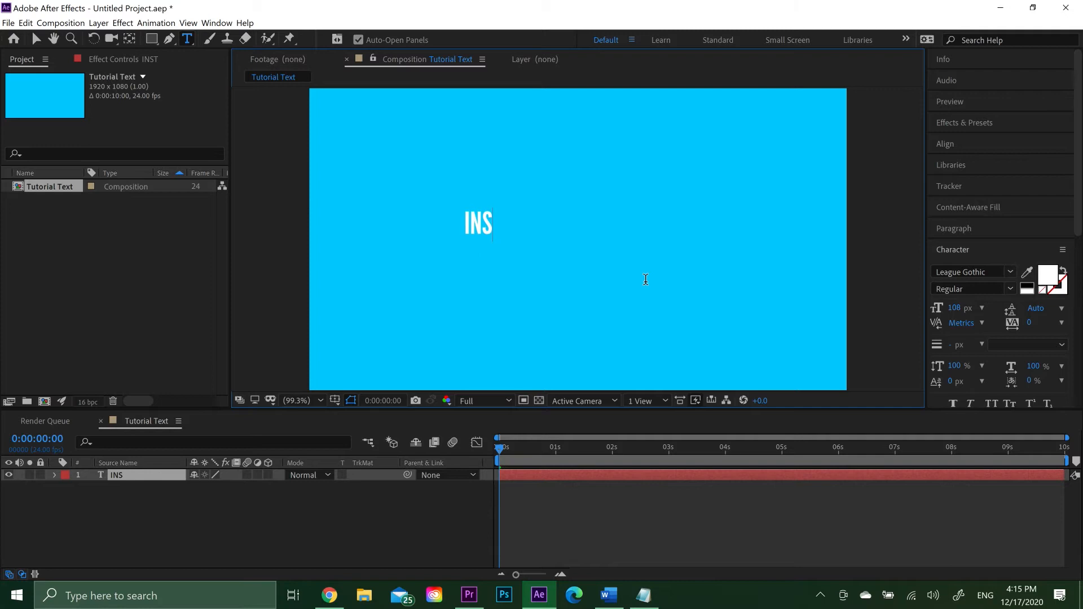
key(BackSpace)
text(SERT )
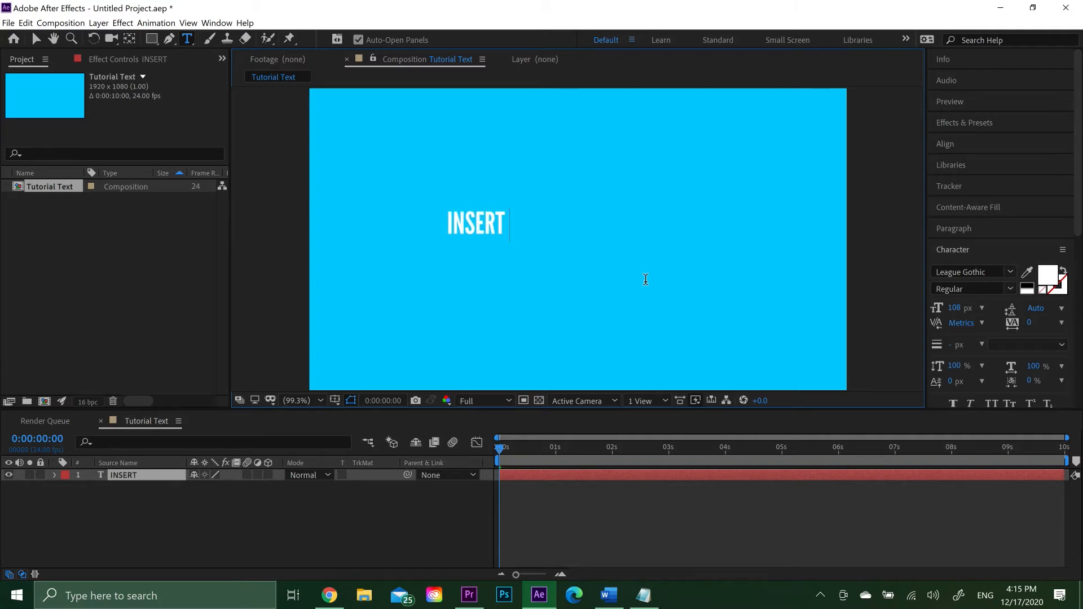
text(TEXT HERE)
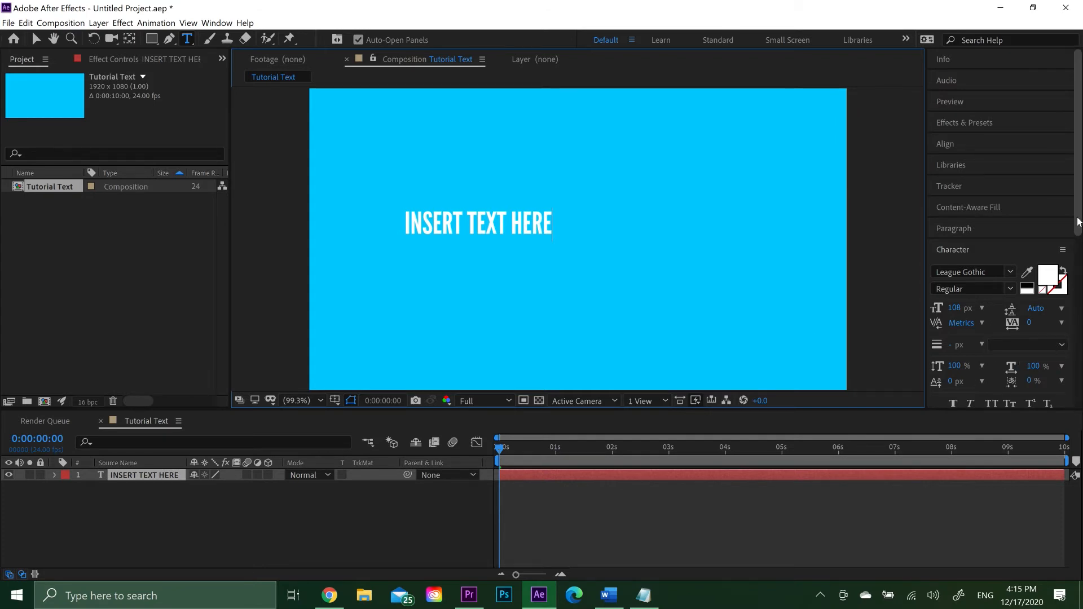
scroll(1078, 233, down, 2)
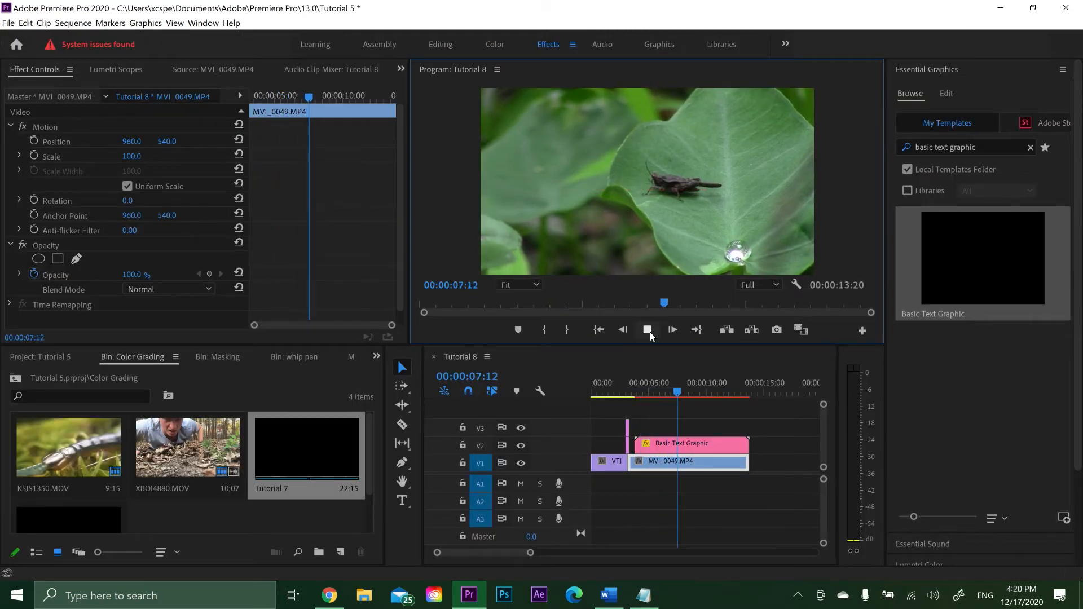
- In Premiere Pro, stop playback and trim the end of the Basic Text Graphic clip on V2 back to the playhead
click(650, 331)
drag(748, 444, 681, 440)
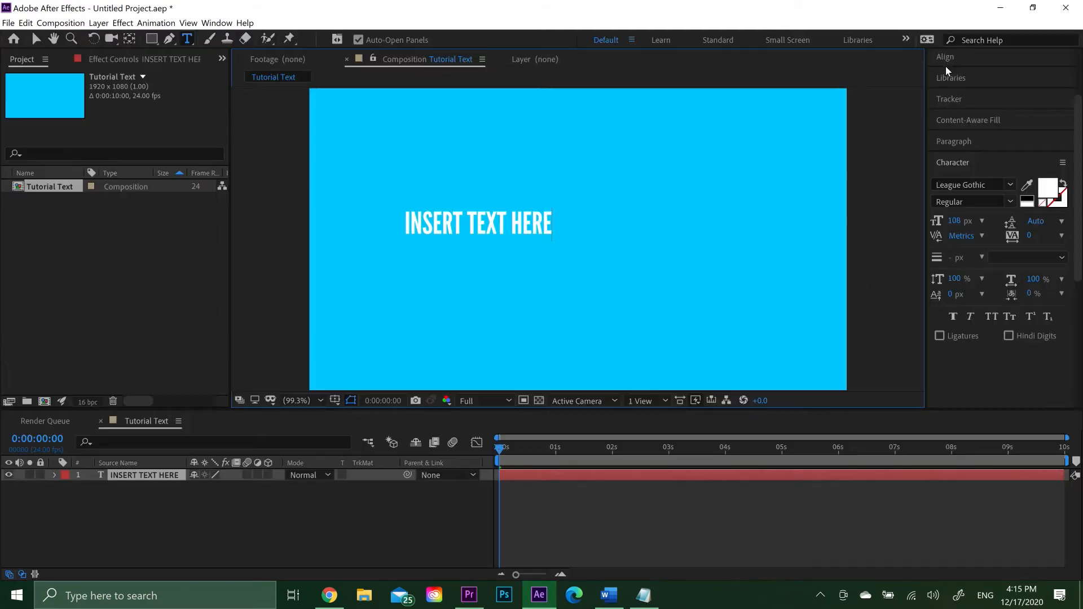
- In After Effects, center the INSERT TEXT HERE layer horizontally and vertically in the composition
click(964, 179)
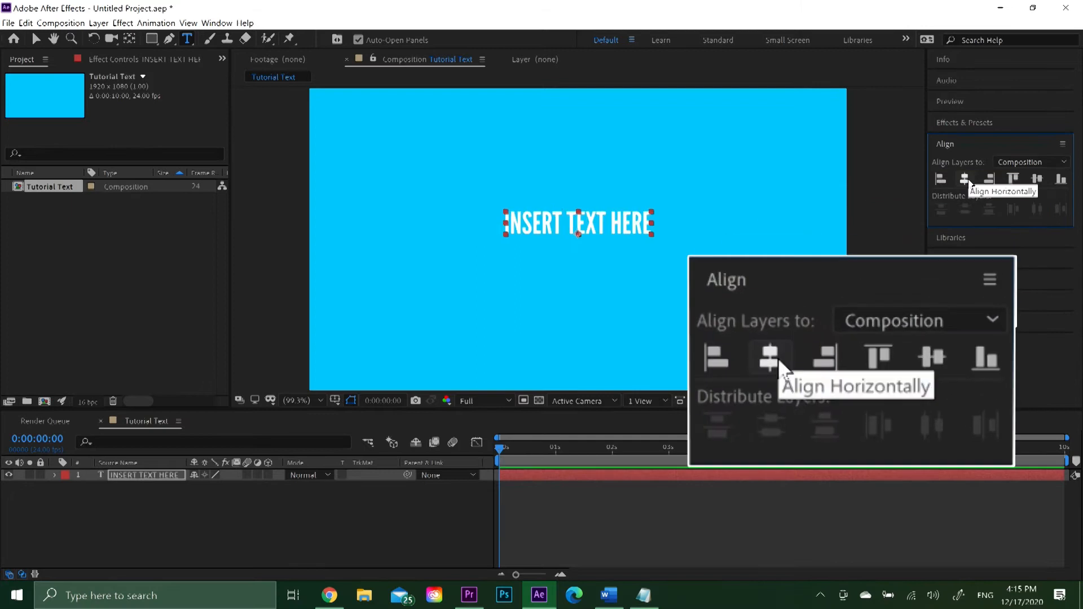
click(1041, 173)
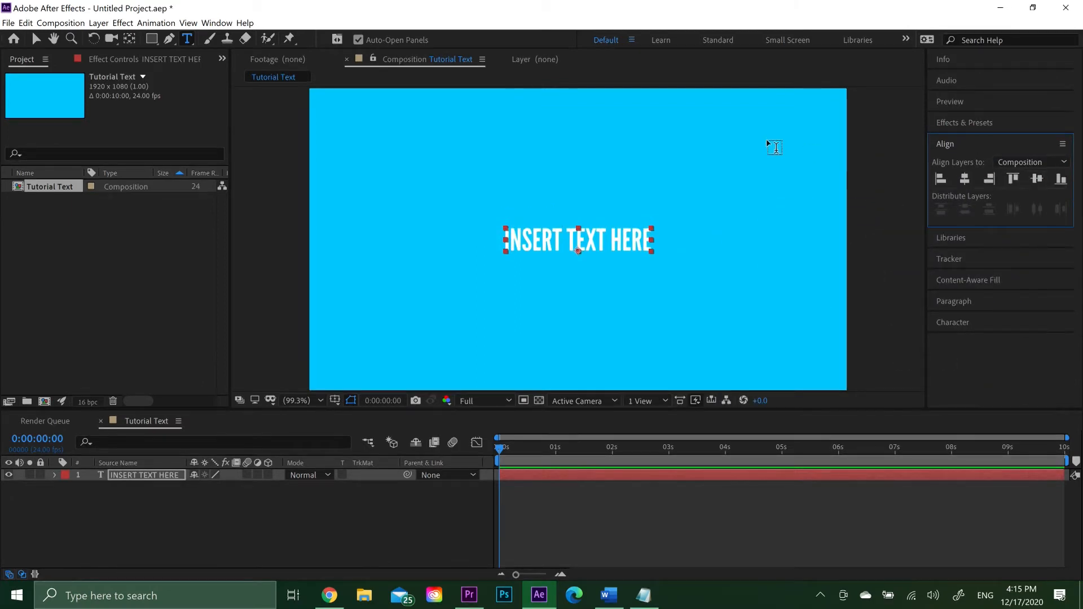
- Add a Drop Shadow layer style to the INSERT TEXT HERE layer
key(v)
right_click(148, 472)
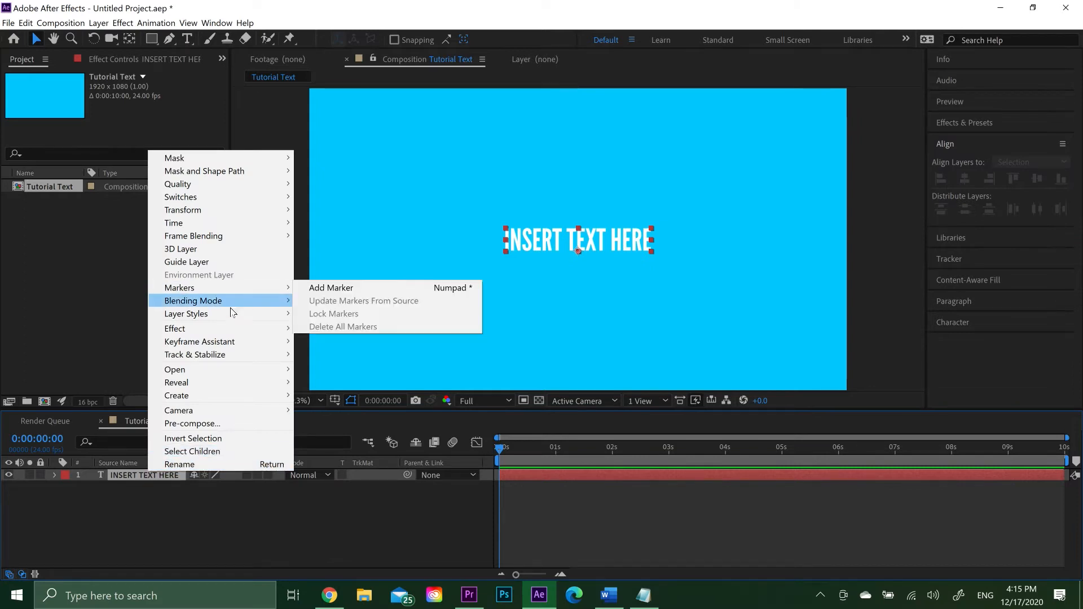
mouse_move(229, 314)
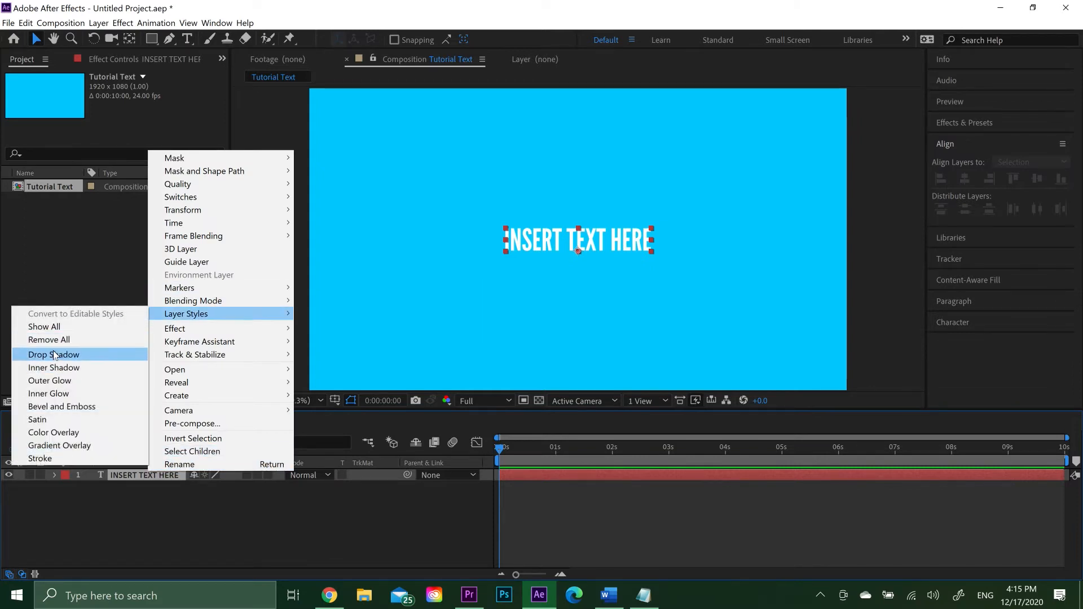
click(54, 355)
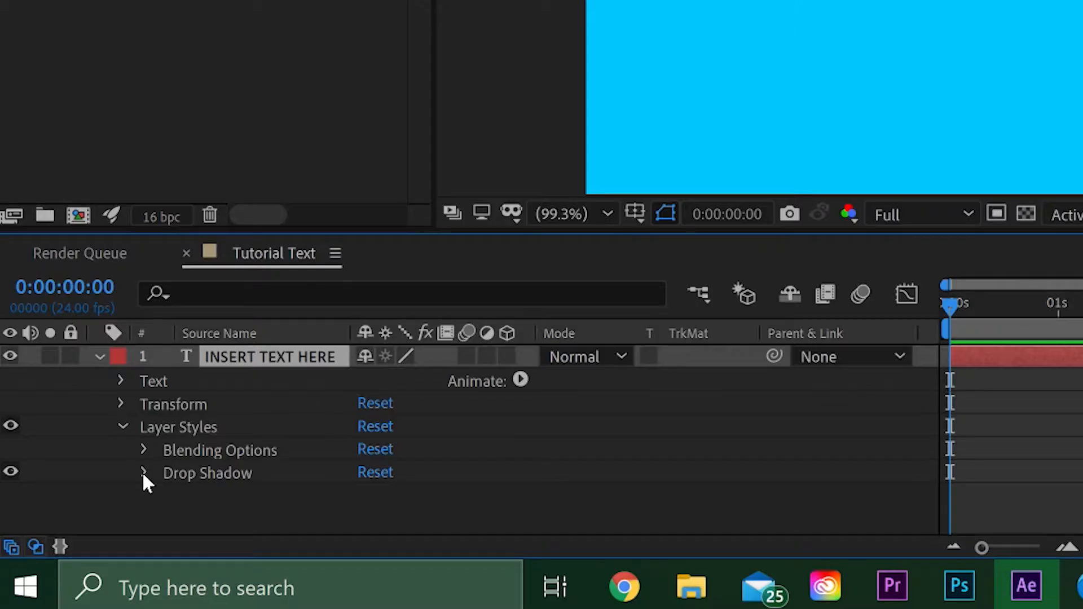
- Set the drop shadow's opacity to 100%, its size to 0 and its distance to 7
click(78, 535)
drag(351, 430, 460, 423)
scroll(460, 423, down, 2)
click(371, 488)
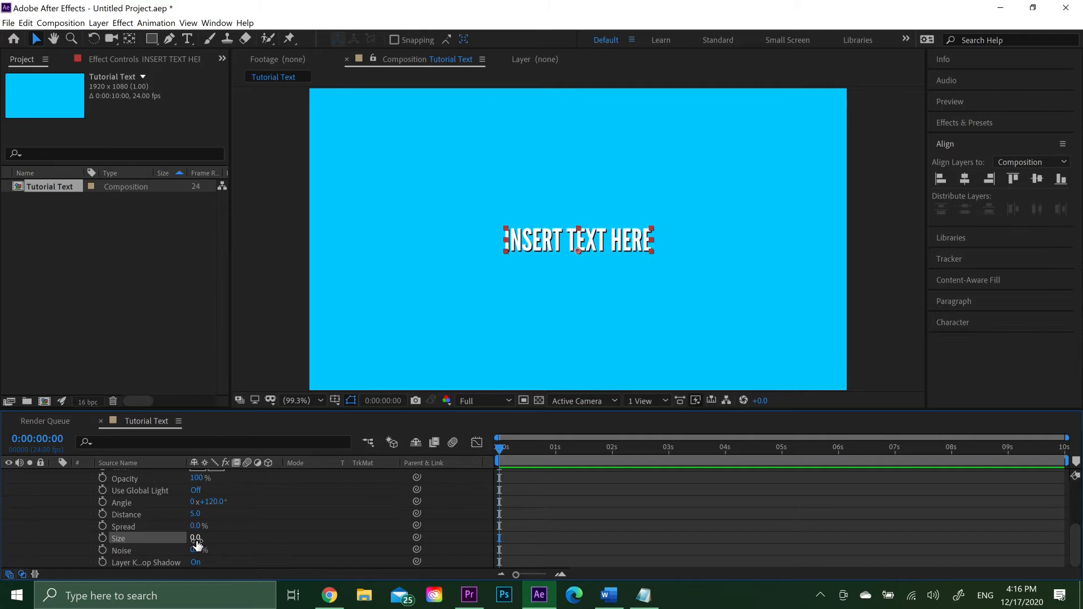
drag(196, 514, 199, 515)
- Change the drop shadow color to pure red, FF0000, and deselect the text layer
scroll(201, 507, up, 3)
click(199, 503)
drag(882, 113, 926, 73)
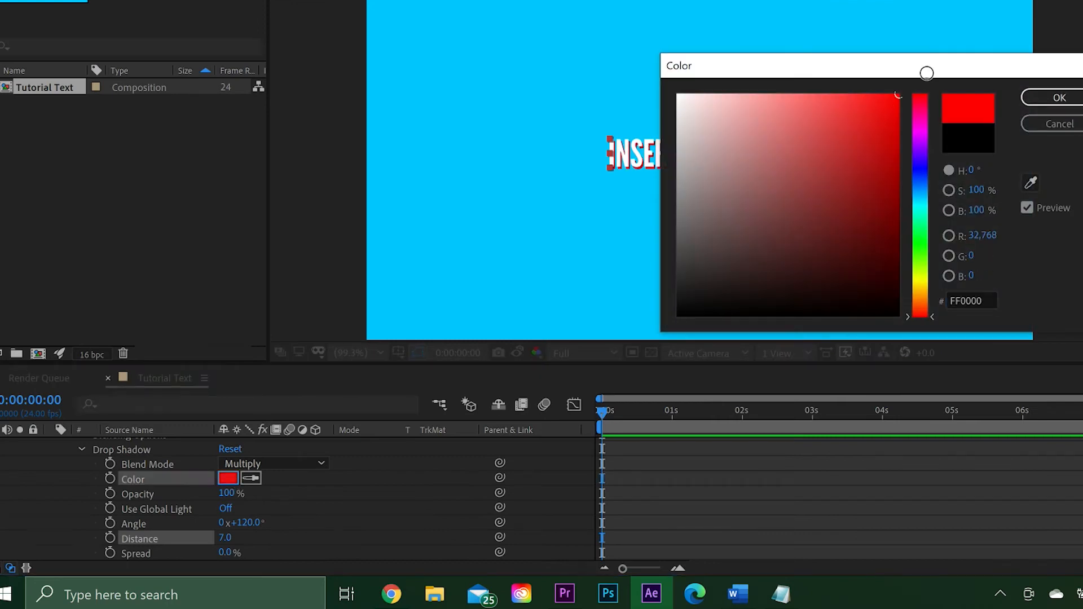
click(1055, 97)
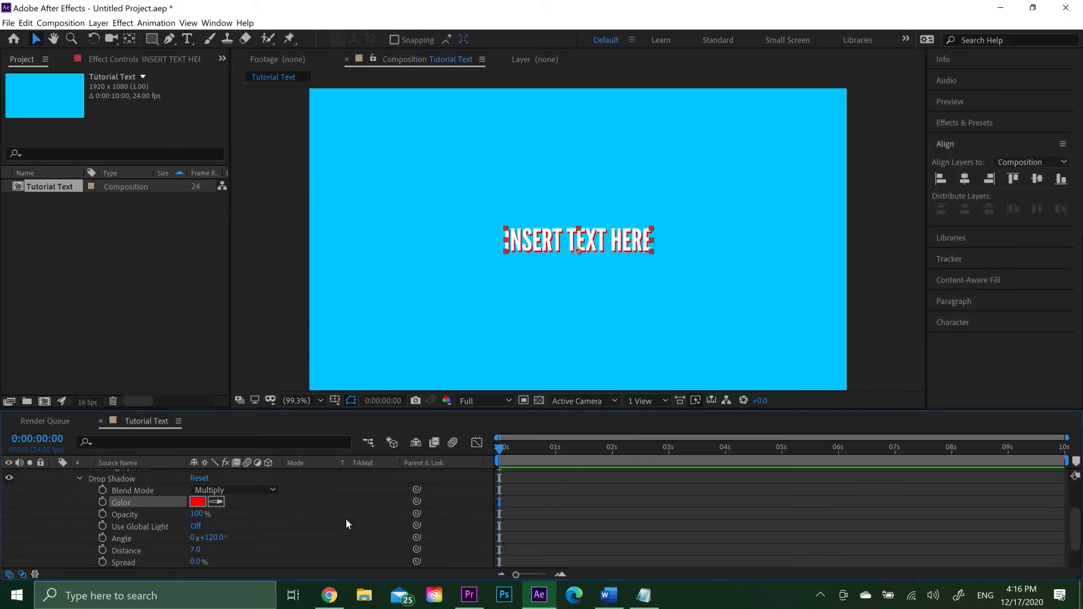
click(320, 501)
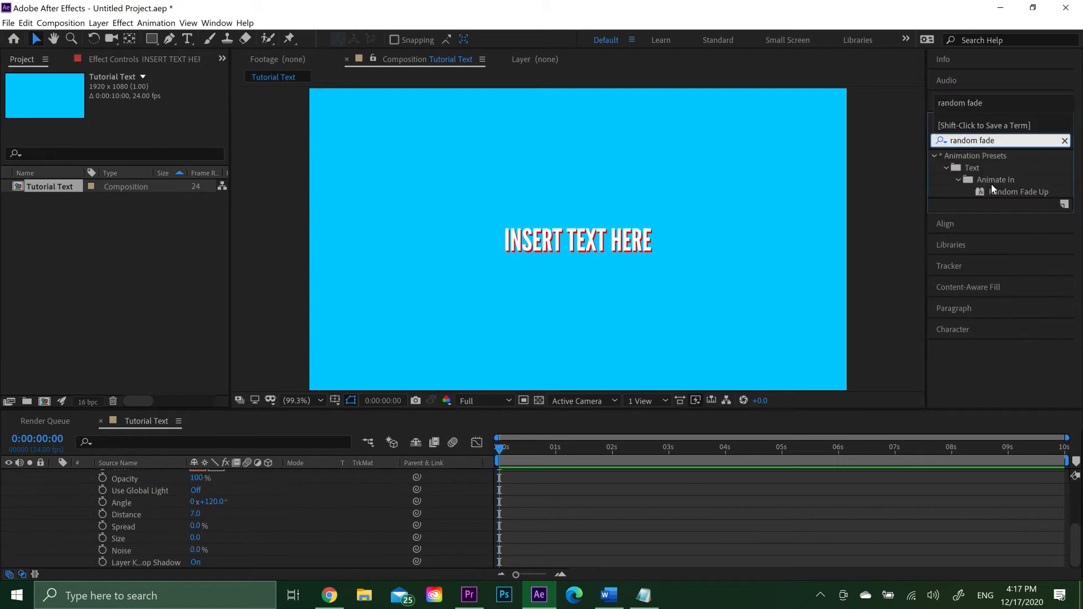
- Apply the Random Fade Up animation preset to the INSERT TEXT HERE text and preview it
drag(984, 191, 719, 231)
drag(619, 258, 619, 258)
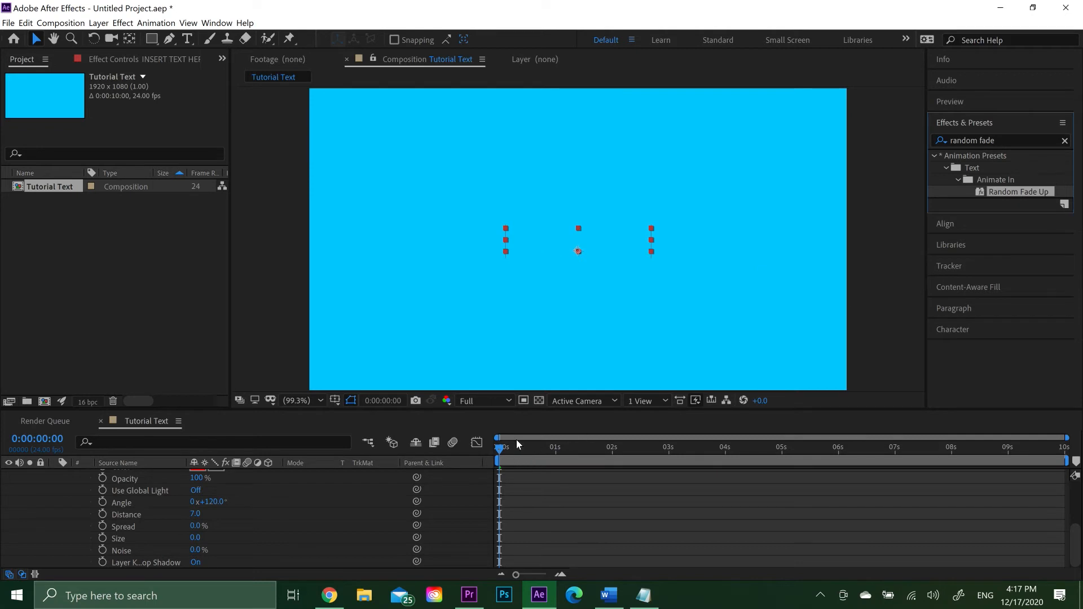
key(space)
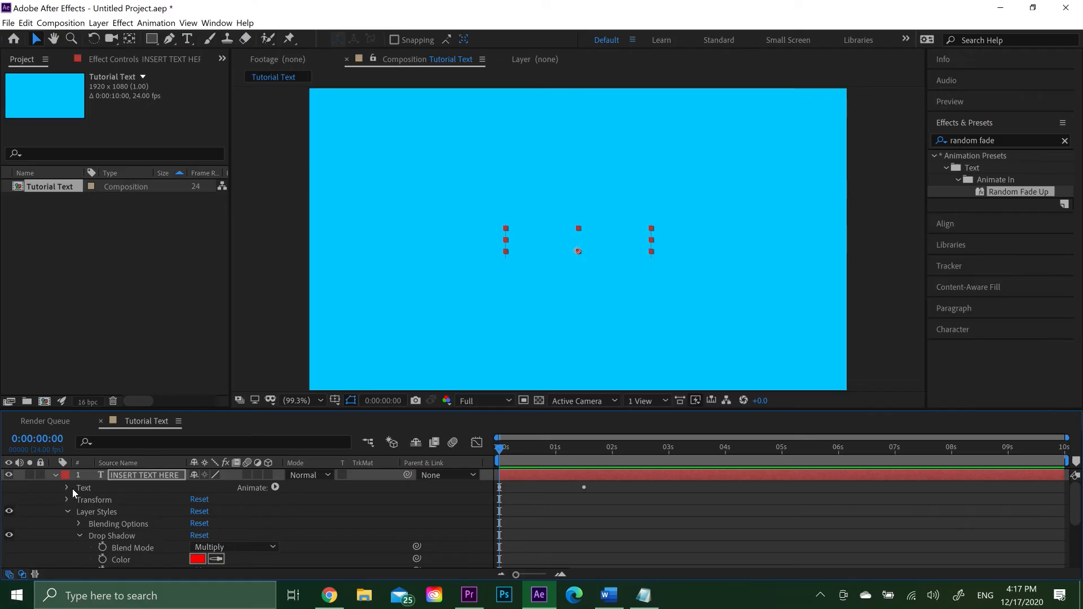
- Reveal the text layer's animated properties and keyframe the range selector's Start at 0% at 0:00:03:11
click(56, 475)
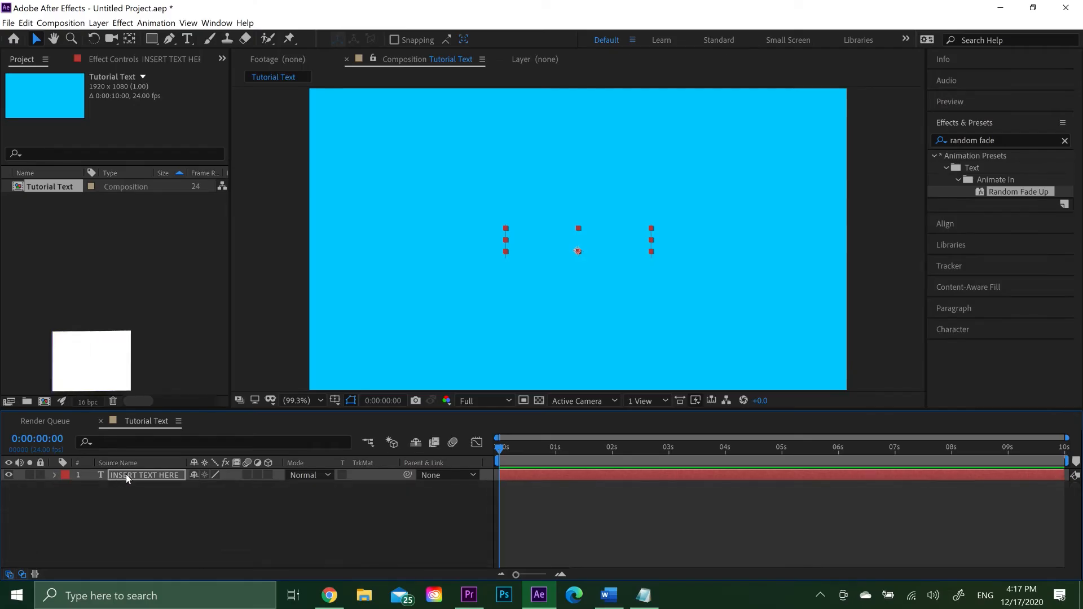
key(u)
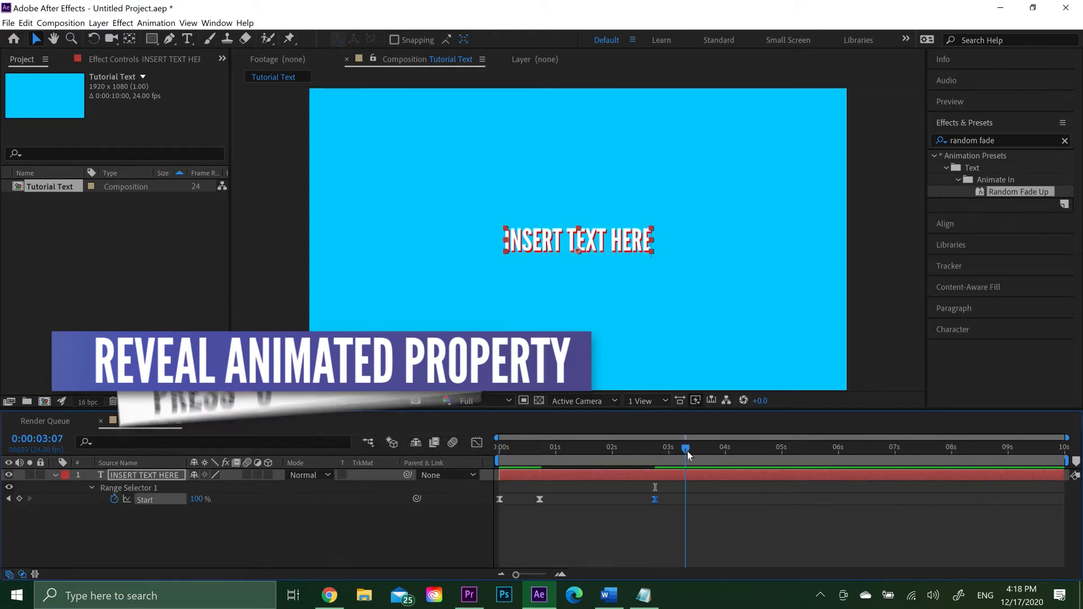
drag(687, 451, 695, 452)
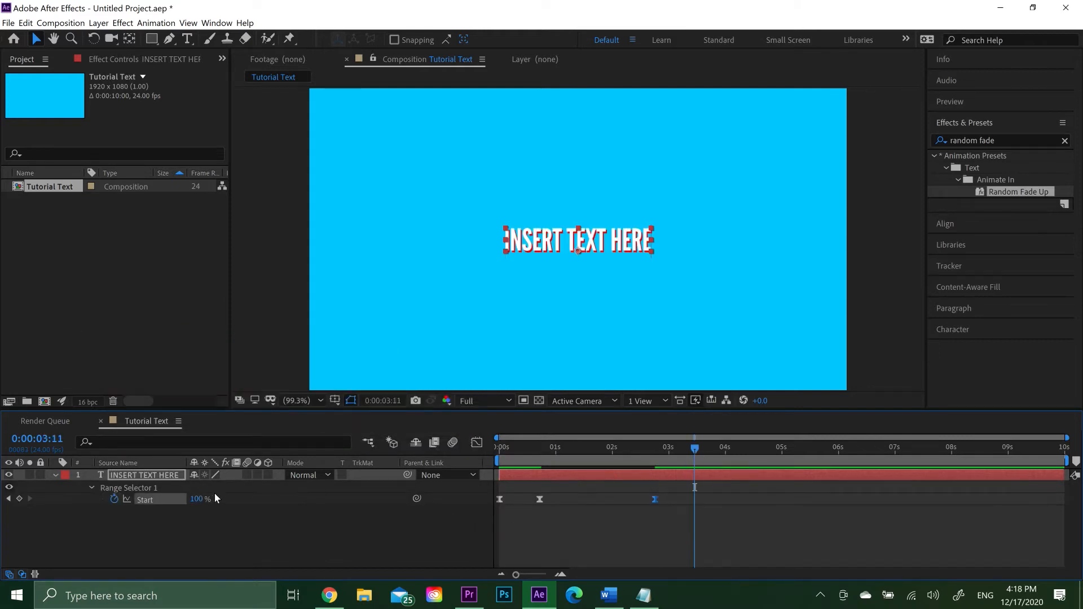
click(197, 499)
text(0)
key(Return)
- Play the text animation from the start of the composition through its fade-out
key(Home)
key(space)
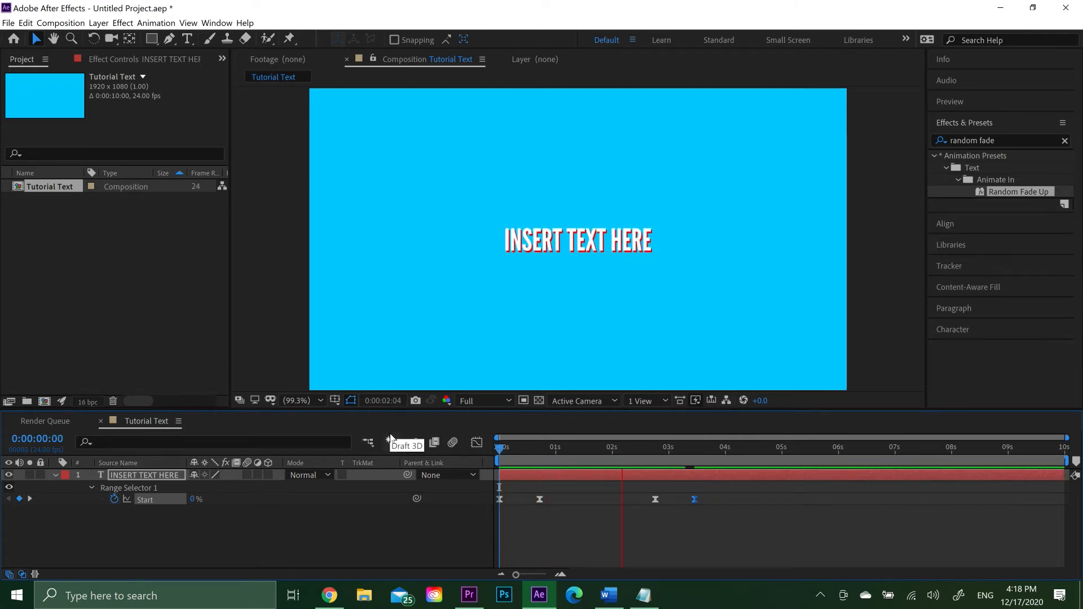
key(space)
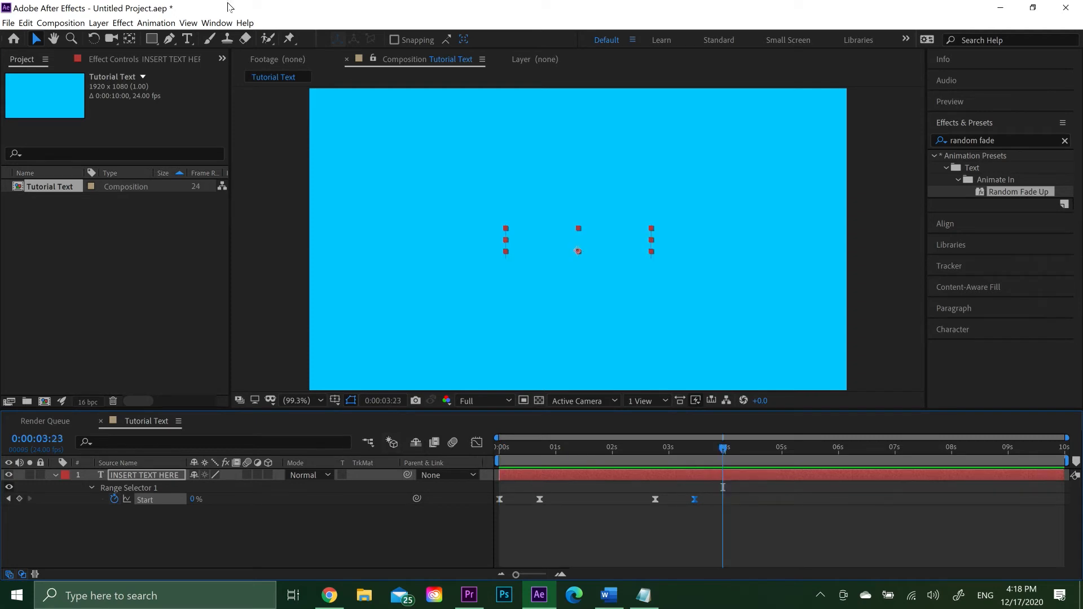
- Show the Essential Graphics panel and add the text layer's Source Text to it as an editable property
click(217, 24)
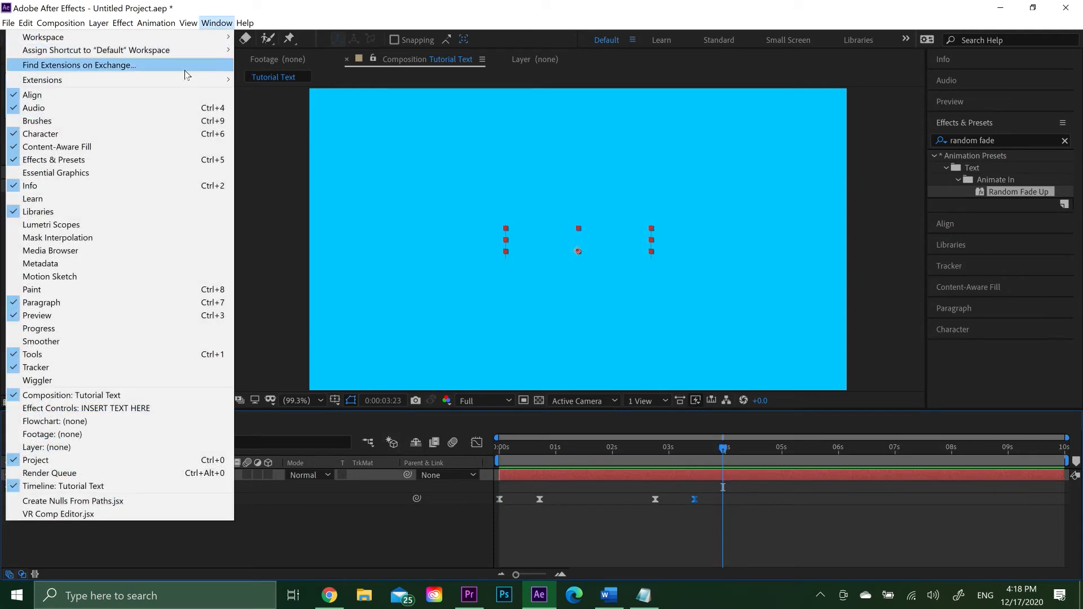
click(113, 173)
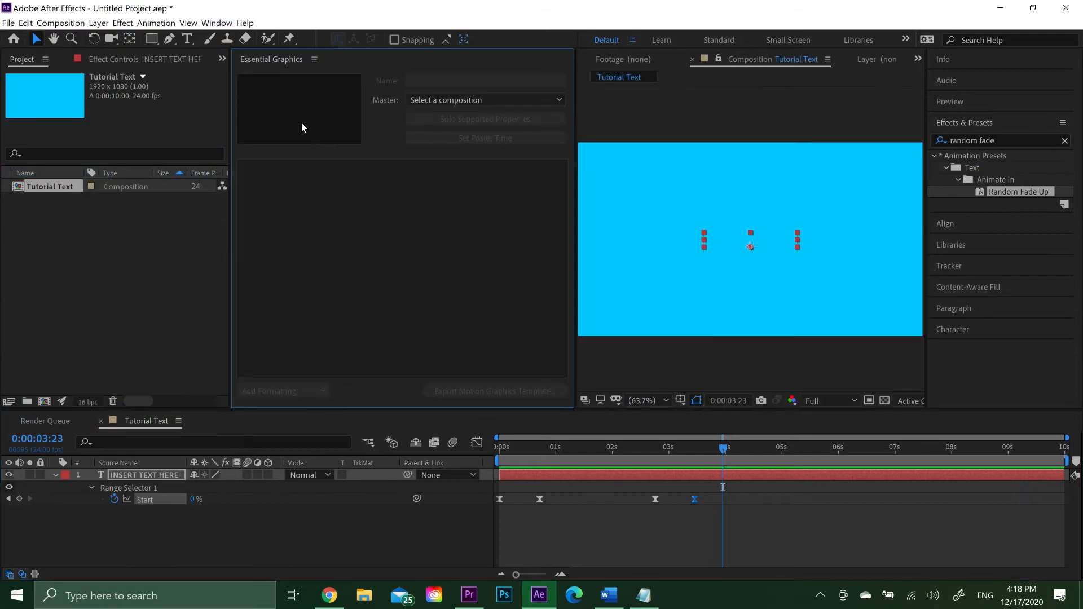
click(56, 475)
click(56, 475)
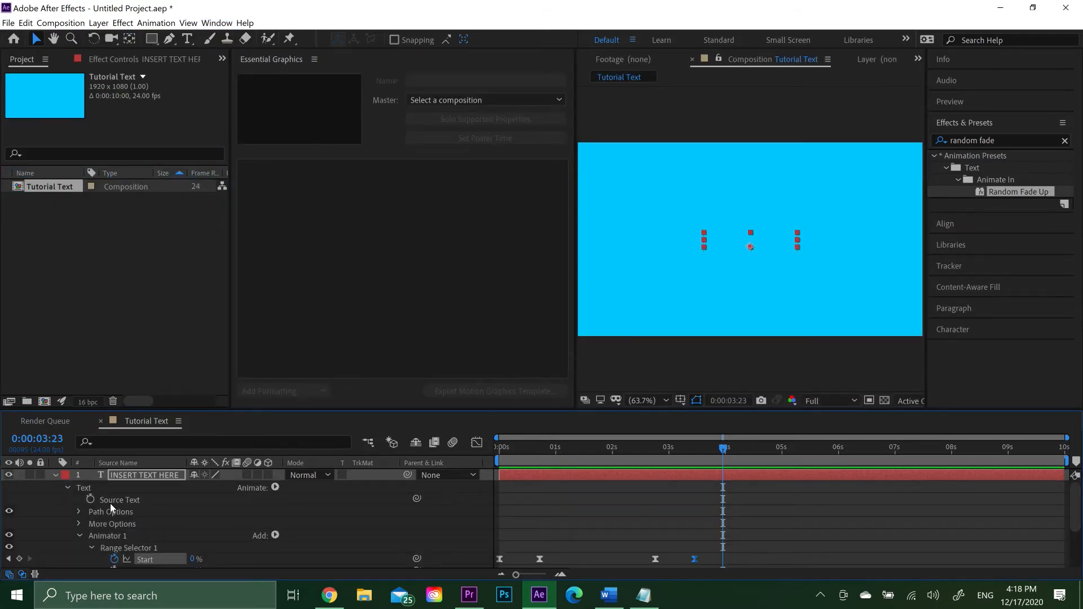
drag(120, 501, 334, 278)
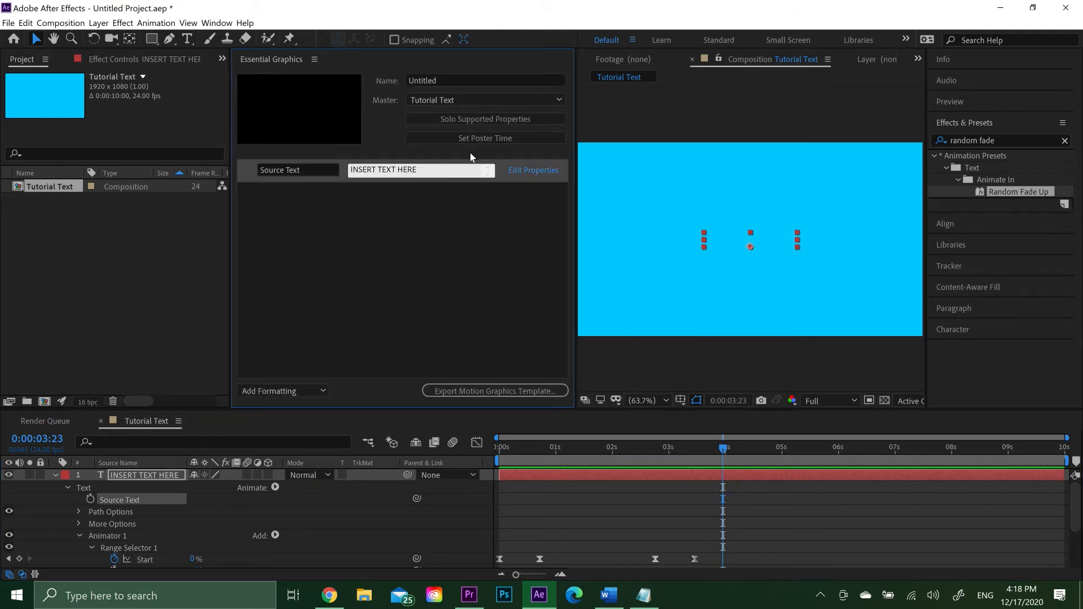
- Name the motion graphics template Basic Text Graphic
click(441, 79)
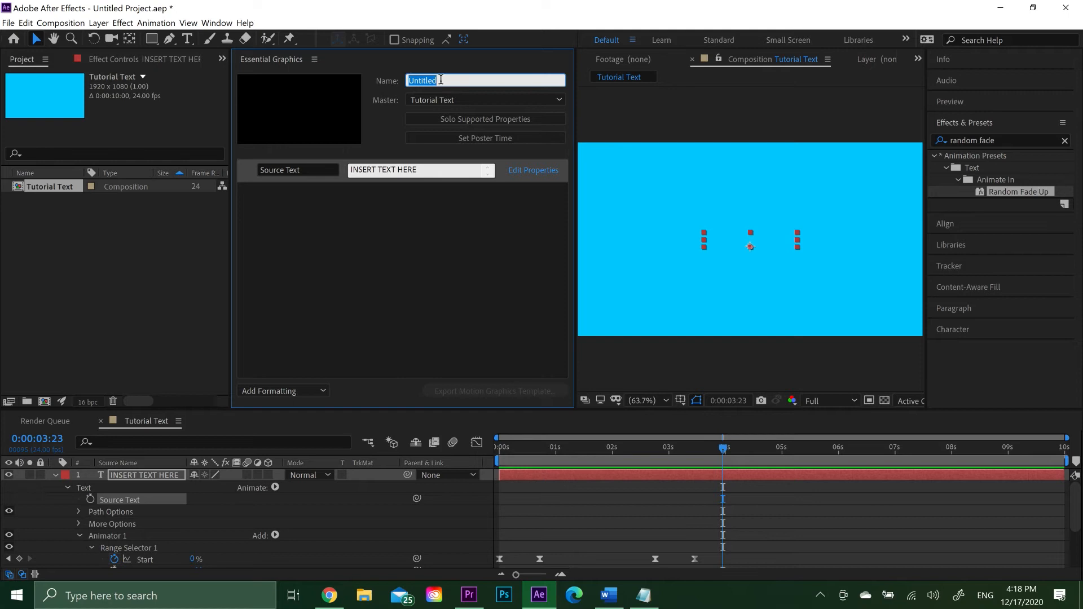
text(Basic Text Graphic)
key(Return)
- Set the template's Source Text to HELLO WORLD and check the composition at 0:00:01:05
click(415, 169)
drag(415, 169, 342, 170)
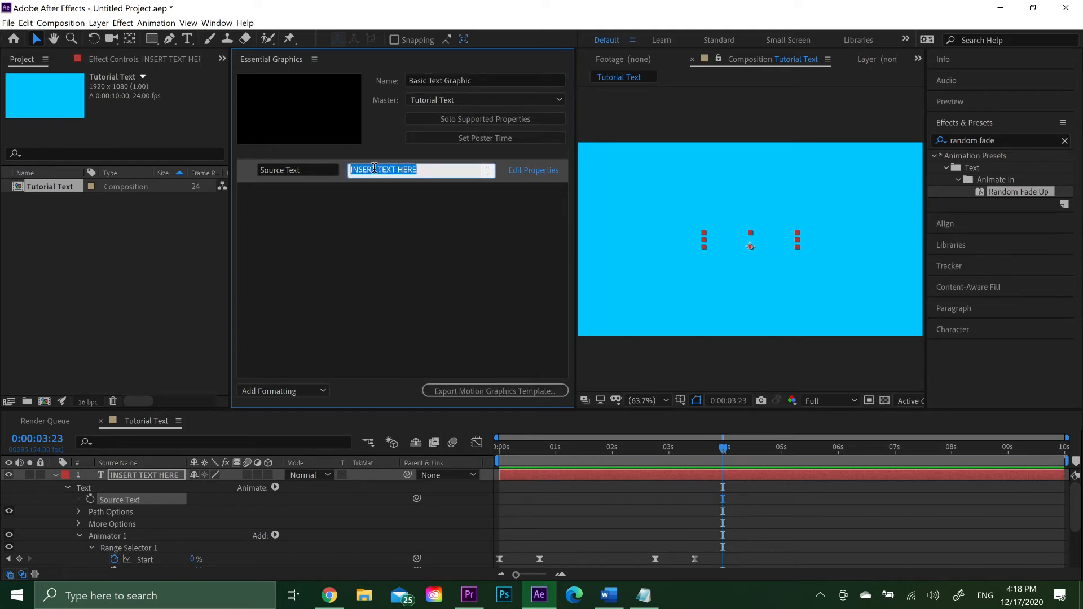
text(H)
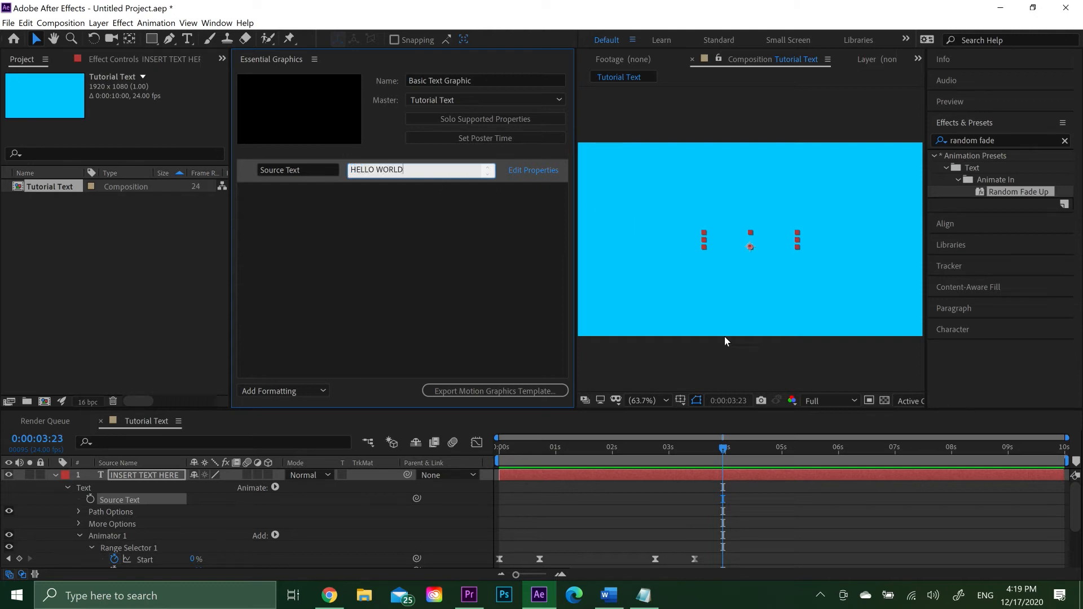
text(ELLO WORLD)
drag(518, 445, 567, 447)
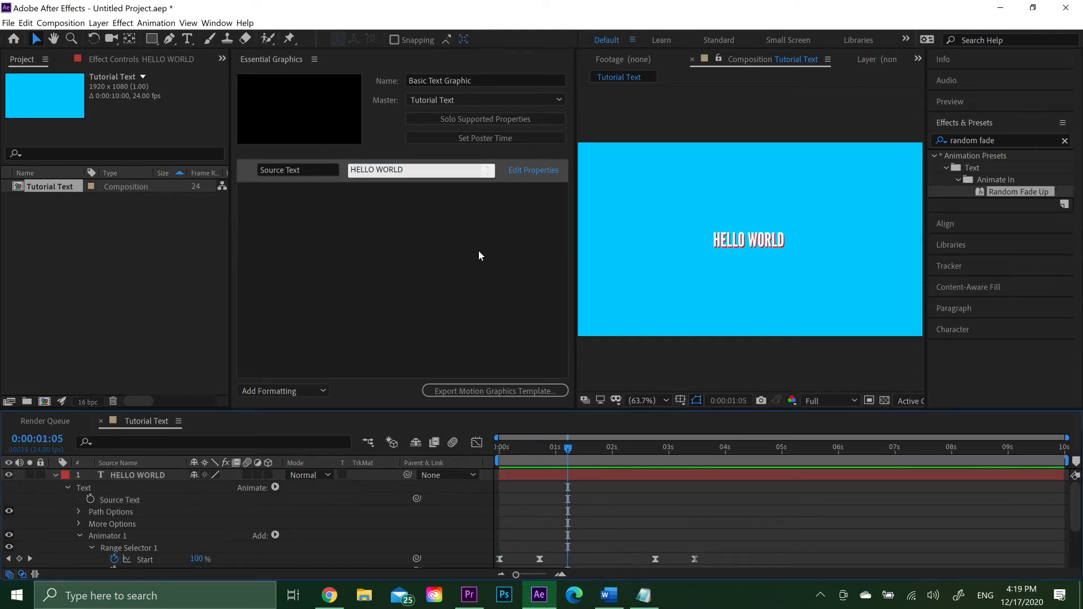
- Replace the template's Source Text with THIS ACTUALLY WORKS
drag(408, 167, 349, 169)
text(THIS ACTUALLY WORKS)
- Start exporting the Motion Graphics template and save the project under a new file name beginning with tutorial
click(499, 391)
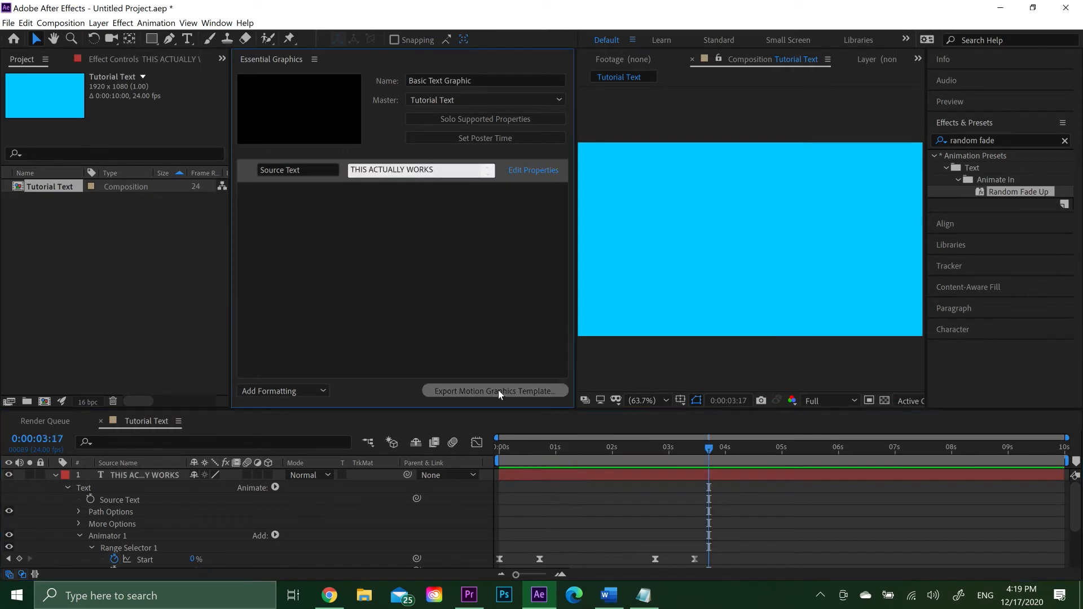
click(581, 315)
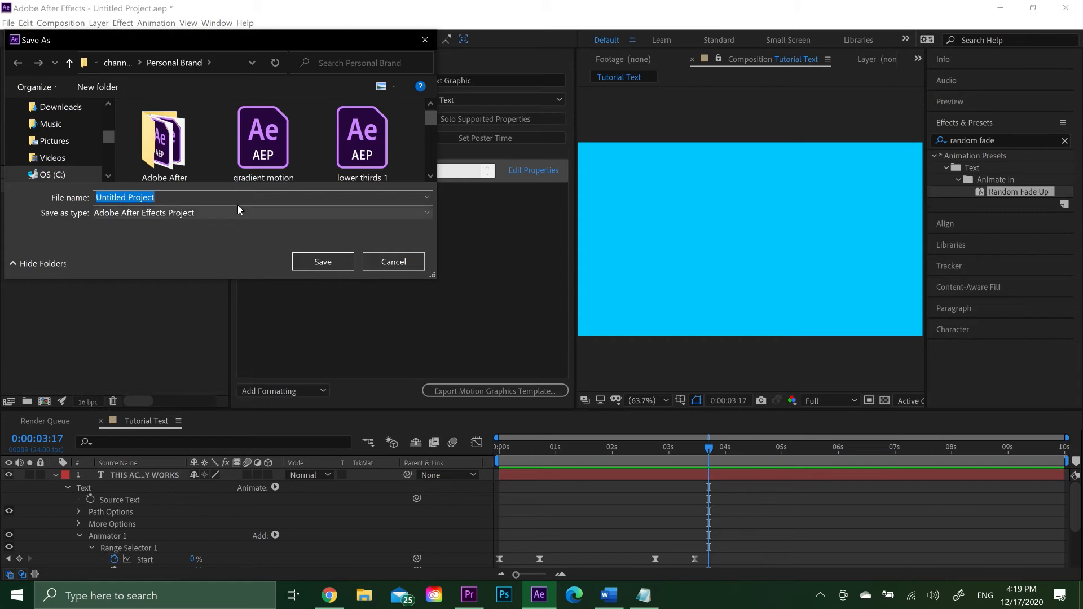
double_click(231, 197)
click(231, 197)
double_click(231, 197)
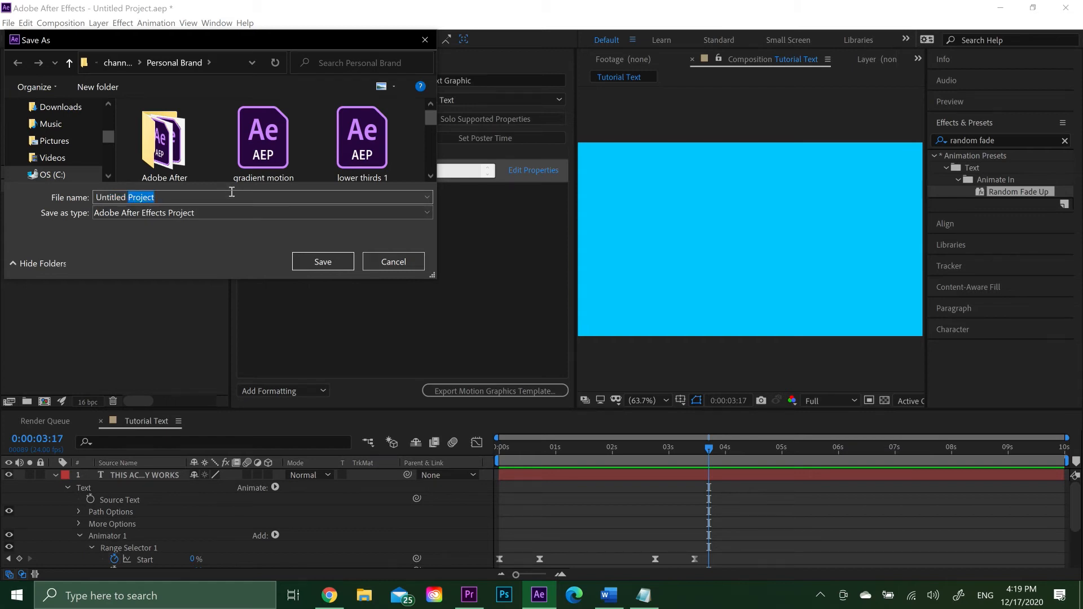
click(232, 197)
key(ctrl+a)
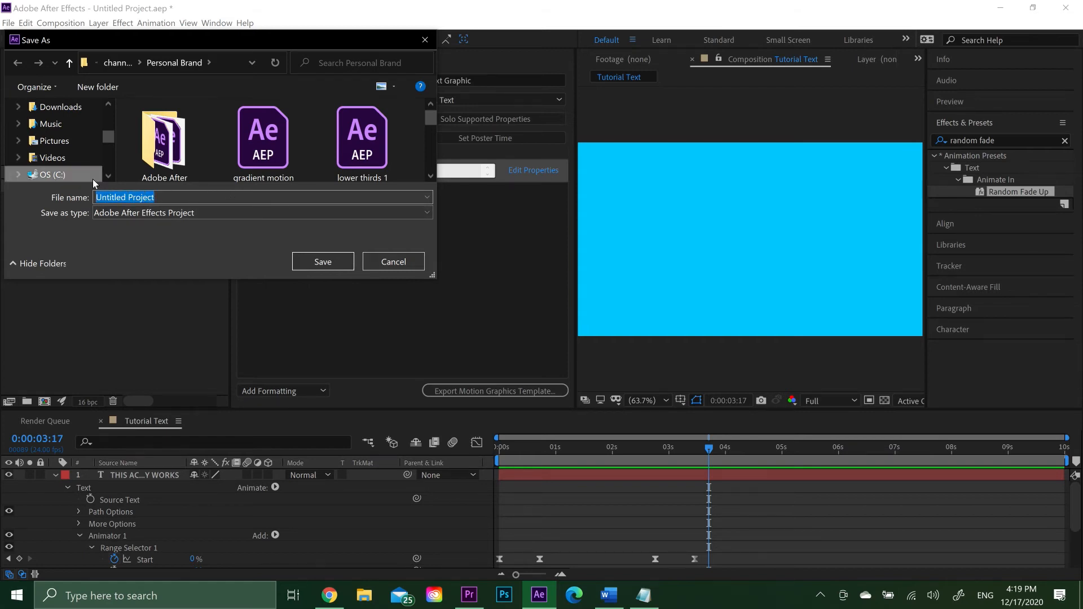
text(tutorial e)
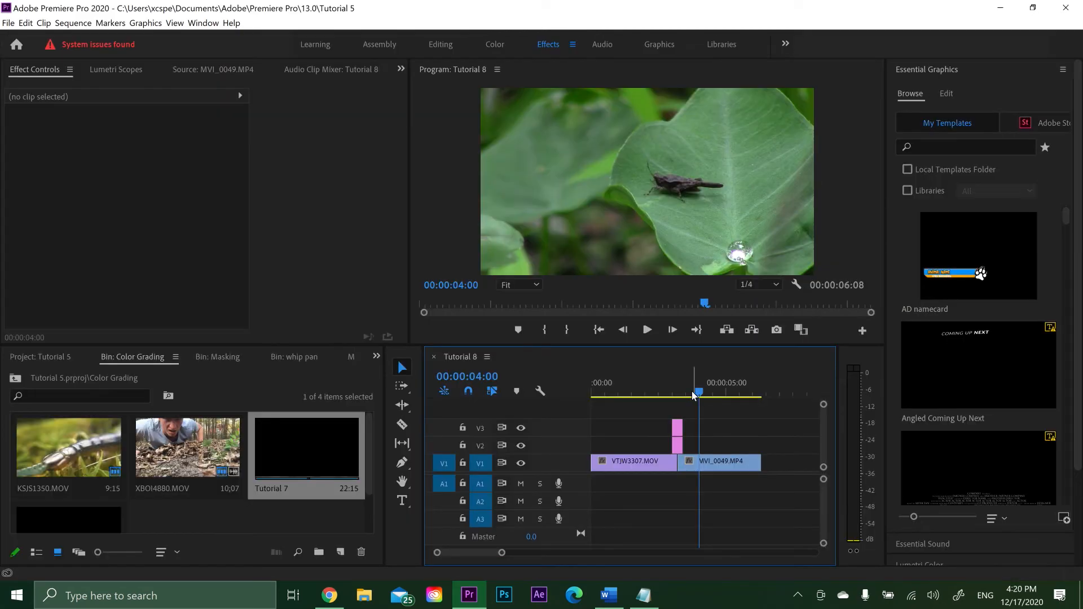
- In Premiere Pro, move the playhead to 00:00:03:20 and include the Local Templates Folder in the graphics template browser
mouse_move(694, 395)
mouse_down()
mouse_move(671, 395)
mouse_move(694, 394)
mouse_up()
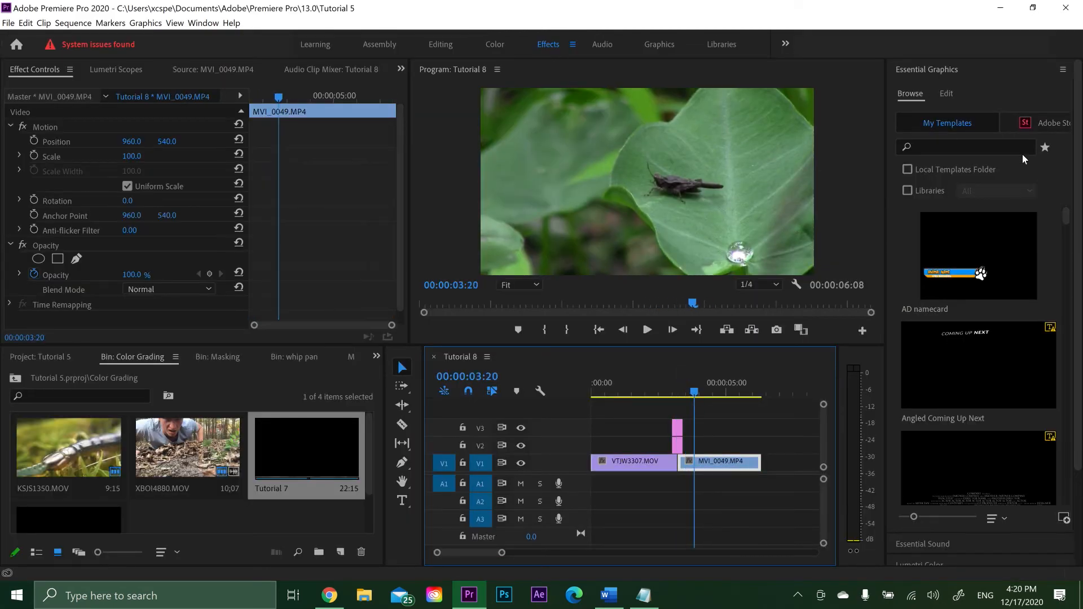
click(1057, 181)
click(908, 171)
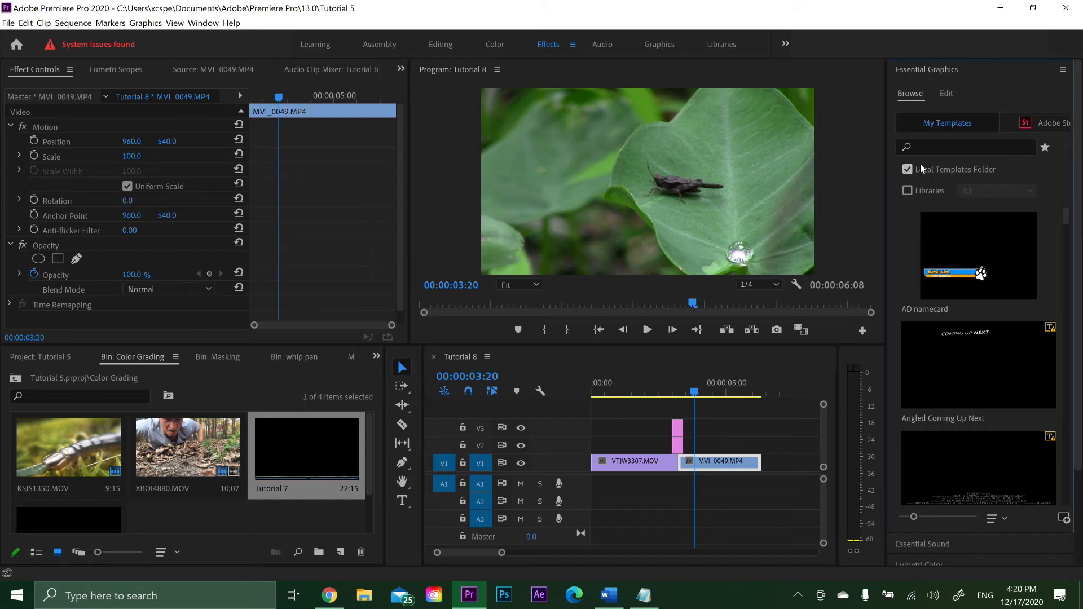
- Search the templates for basic text graphic and place Basic Text Graphic on V2 above MVI_0049.MP4 at the playhead
click(938, 148)
text(basic text)
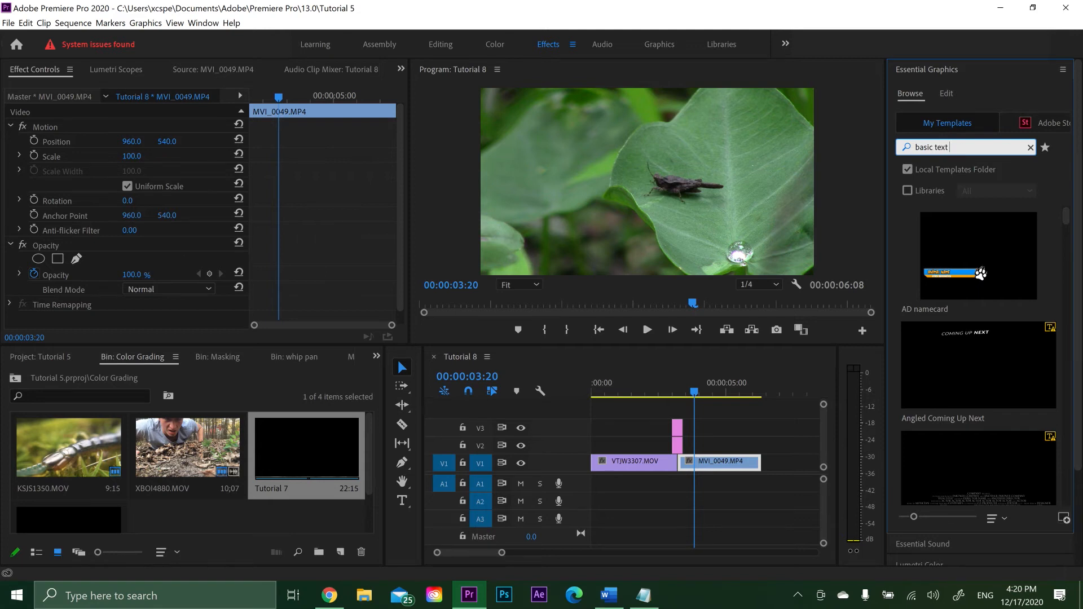
text( graphic)
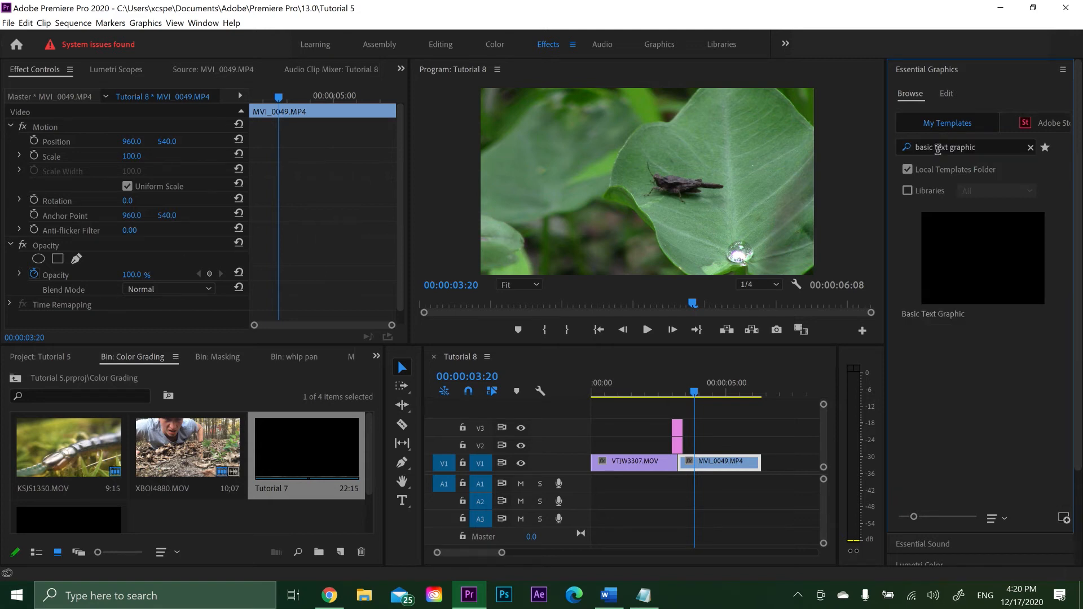
drag(961, 278, 699, 446)
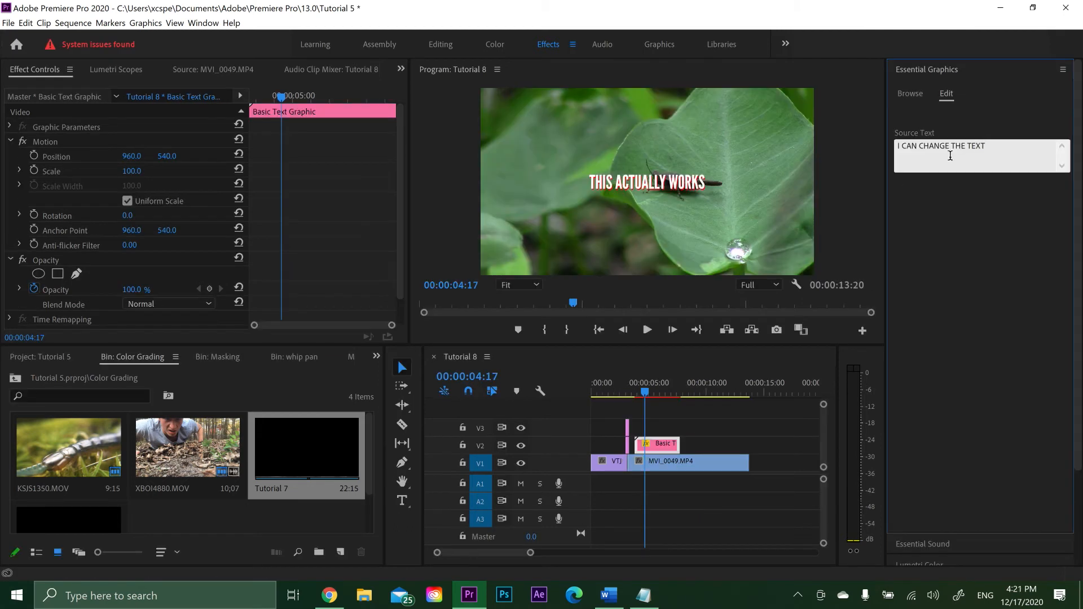
- Change the Basic Text Graphic clip's source text to I CAN CHANGE THE TEXT and play the result
click(938, 249)
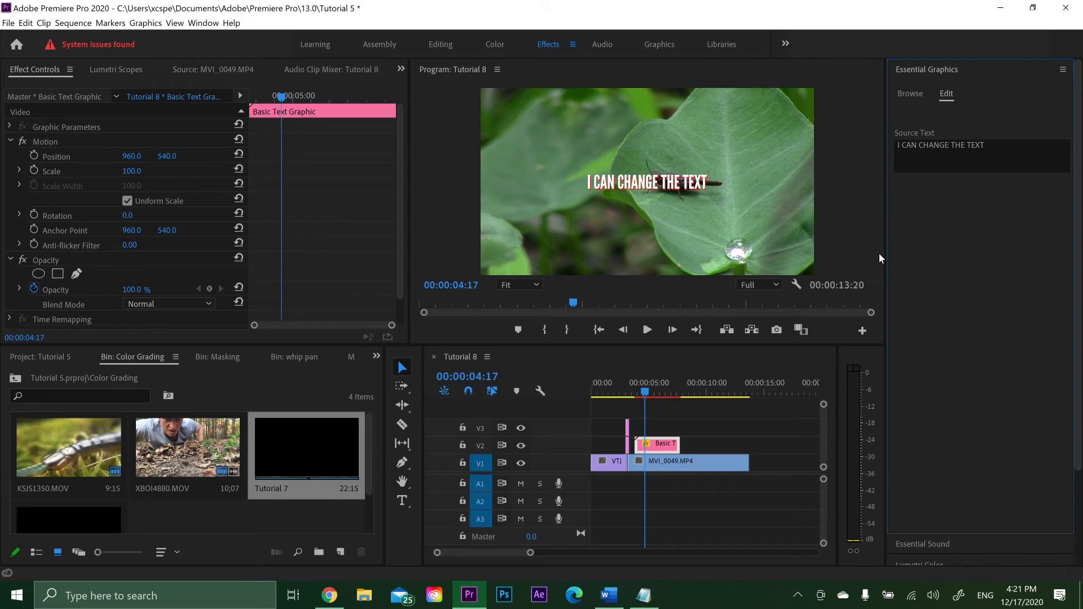
click(654, 330)
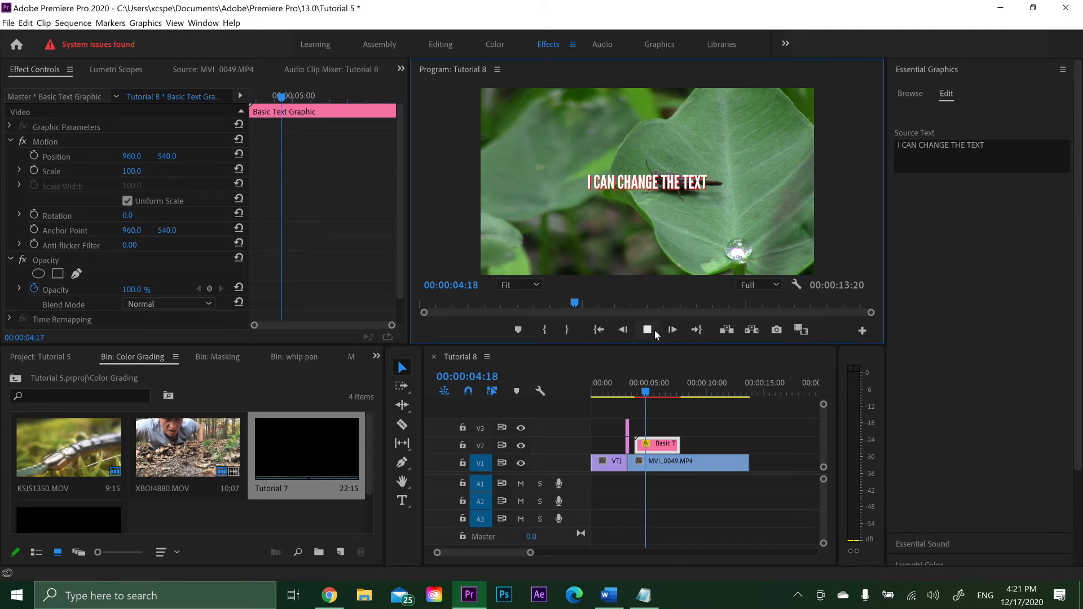
click(655, 330)
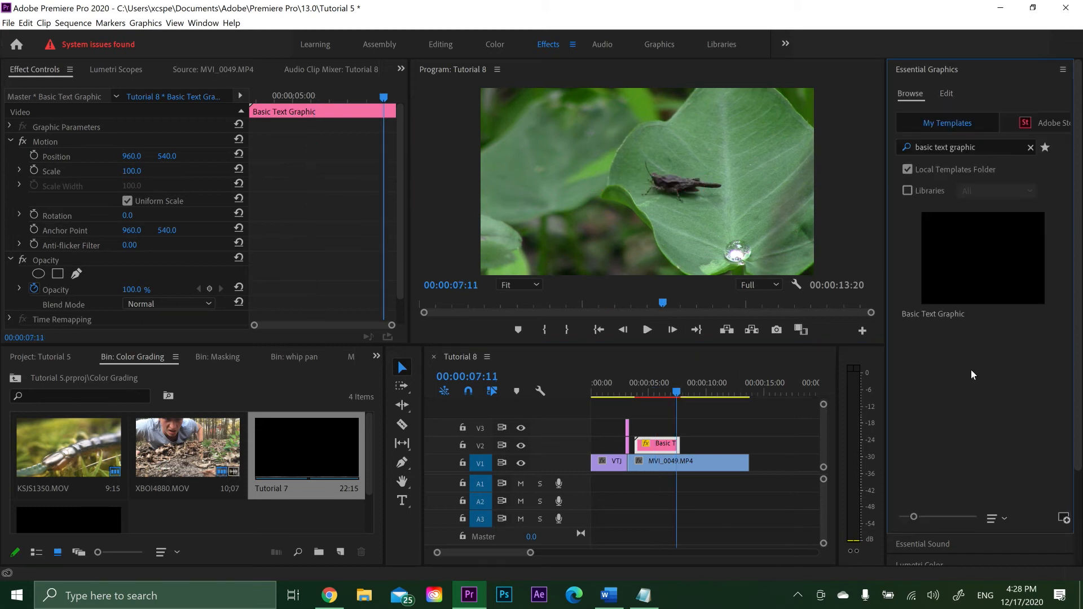
click(1065, 519)
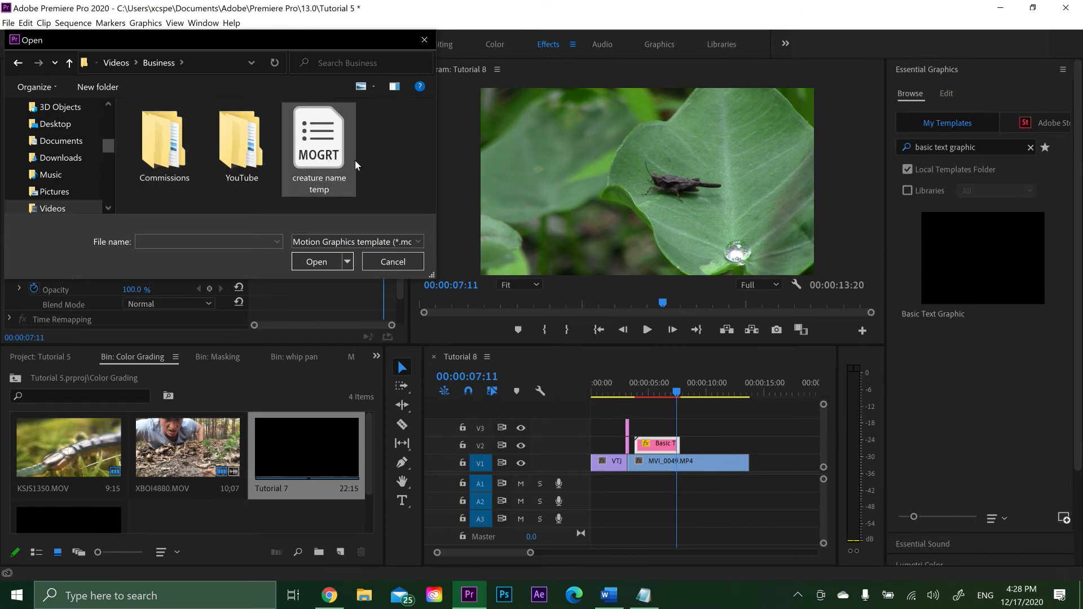
click(331, 139)
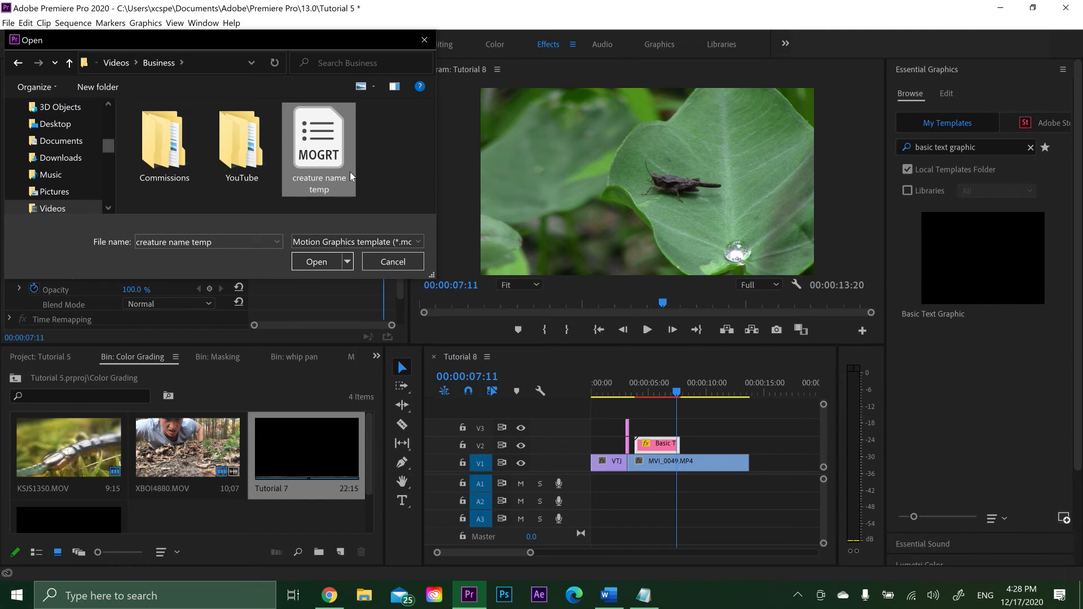
click(388, 262)
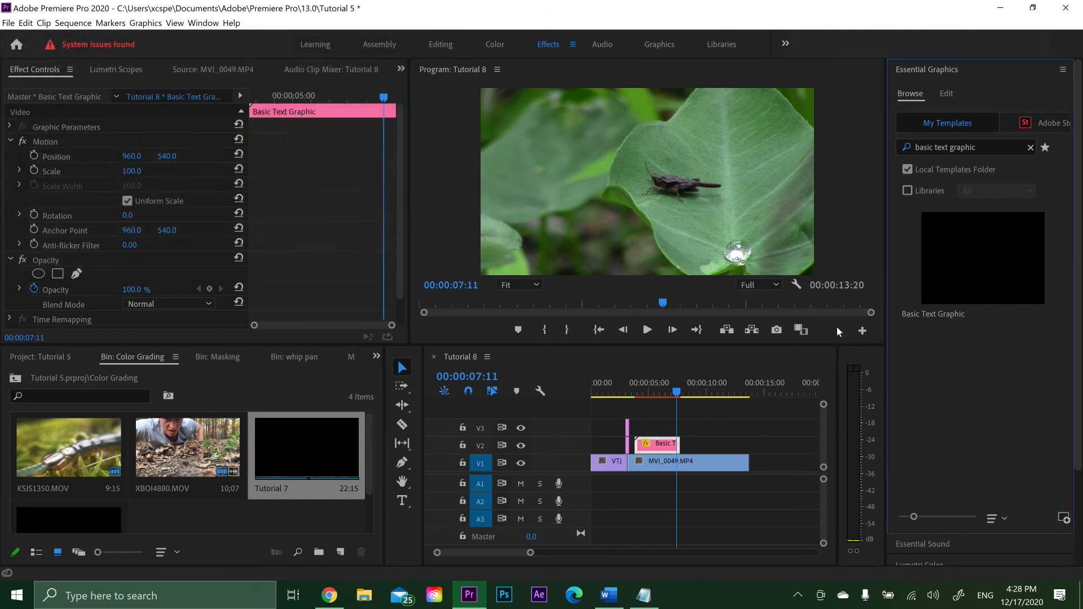